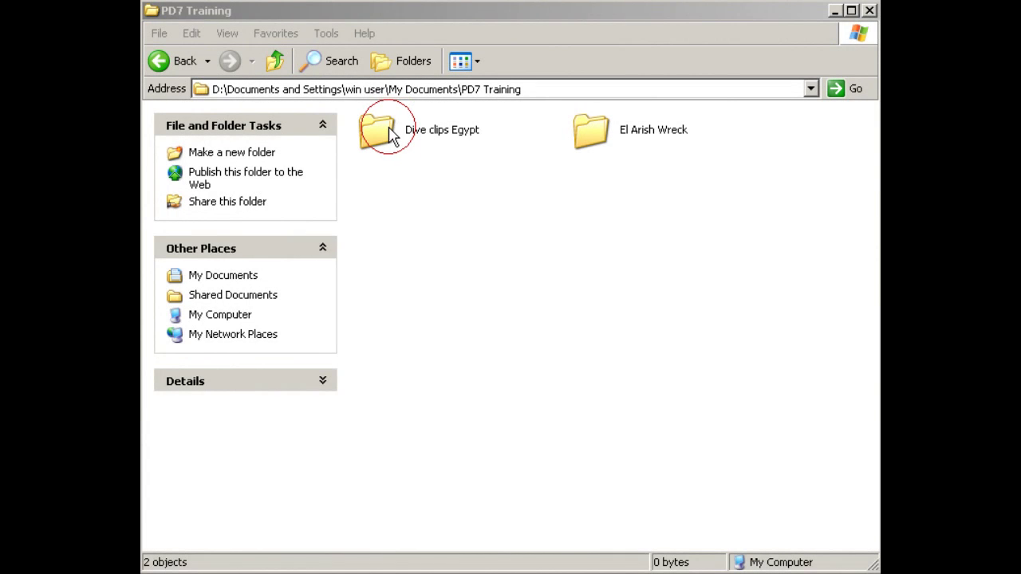
Step: Open Dive clips Egypt and select Sanyo059, 057, 056, 055, 051, 049 and 047
click(391, 136)
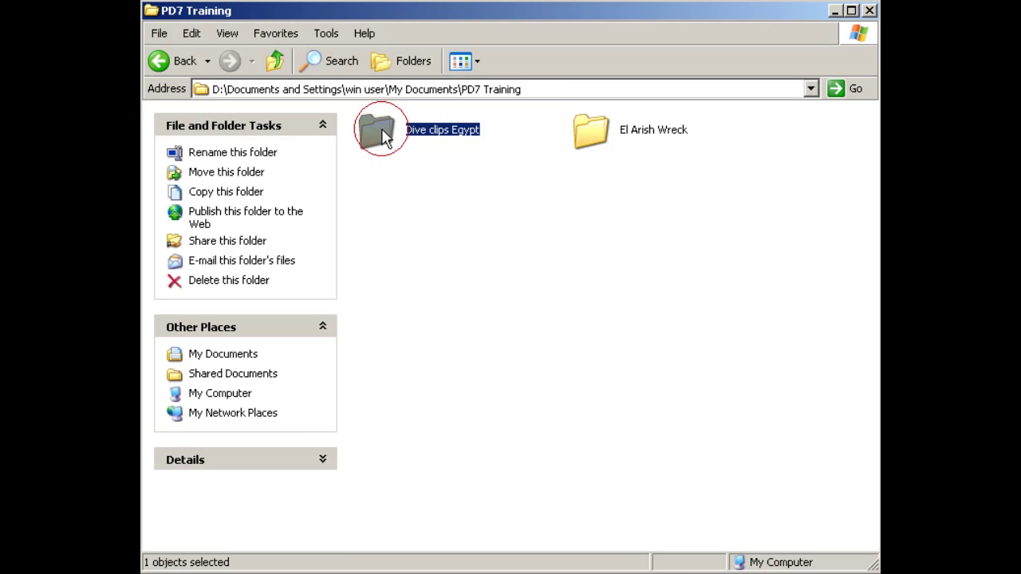
double_click(385, 137)
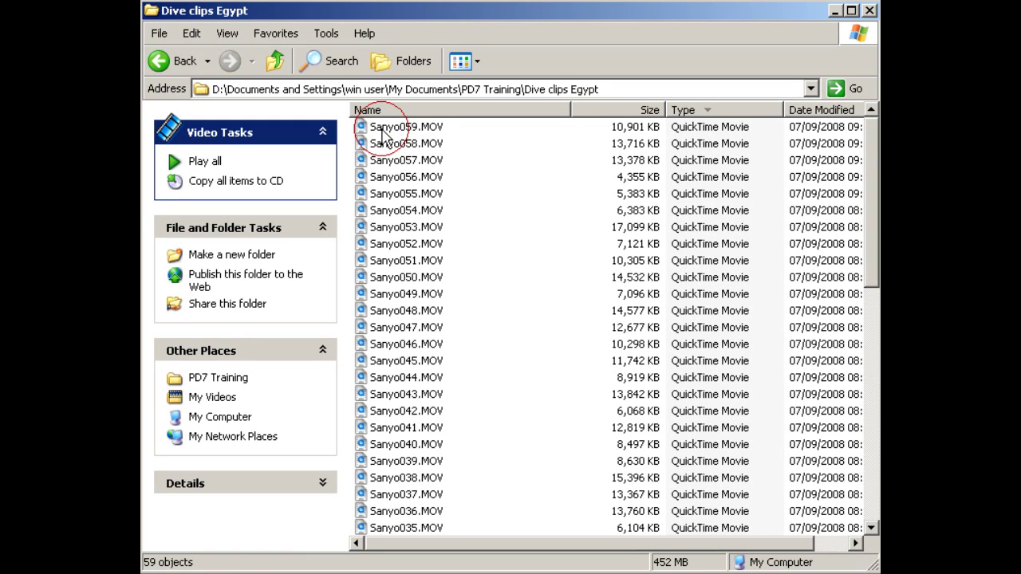
click(382, 129)
ctrl+click(395, 159)
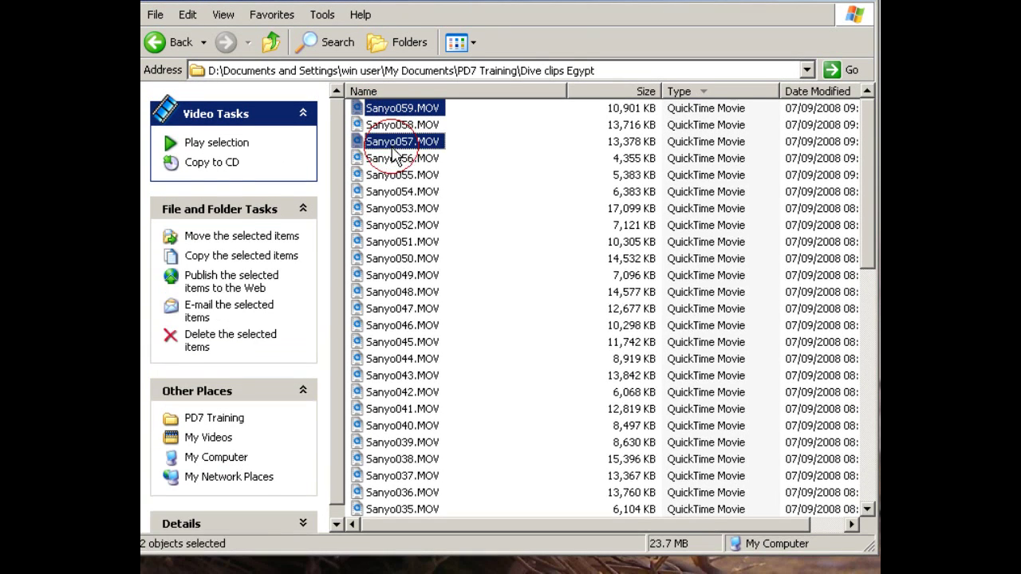
ctrl+click(395, 177)
ctrl+click(395, 170)
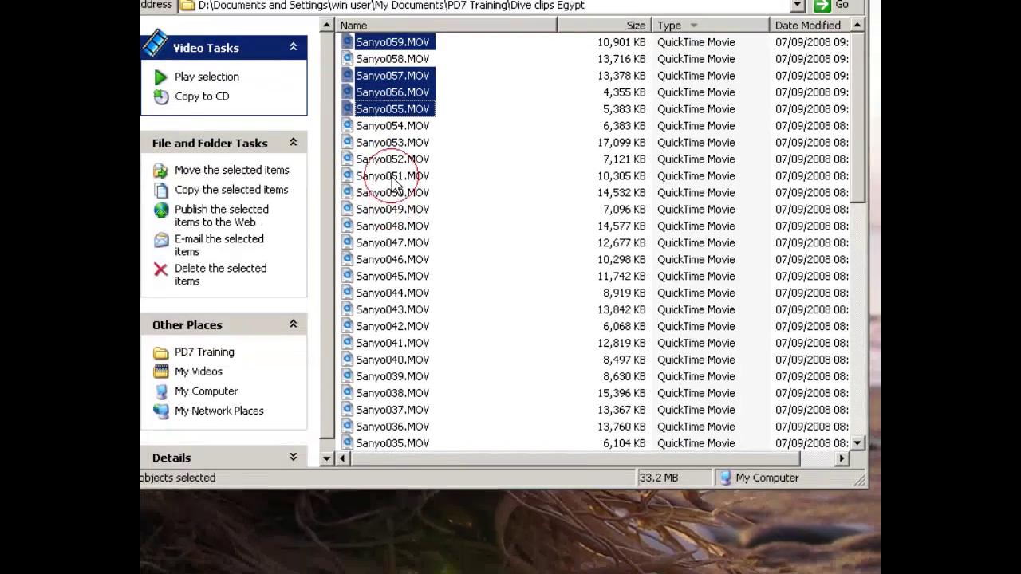
ctrl+click(396, 237)
ctrl+click(393, 195)
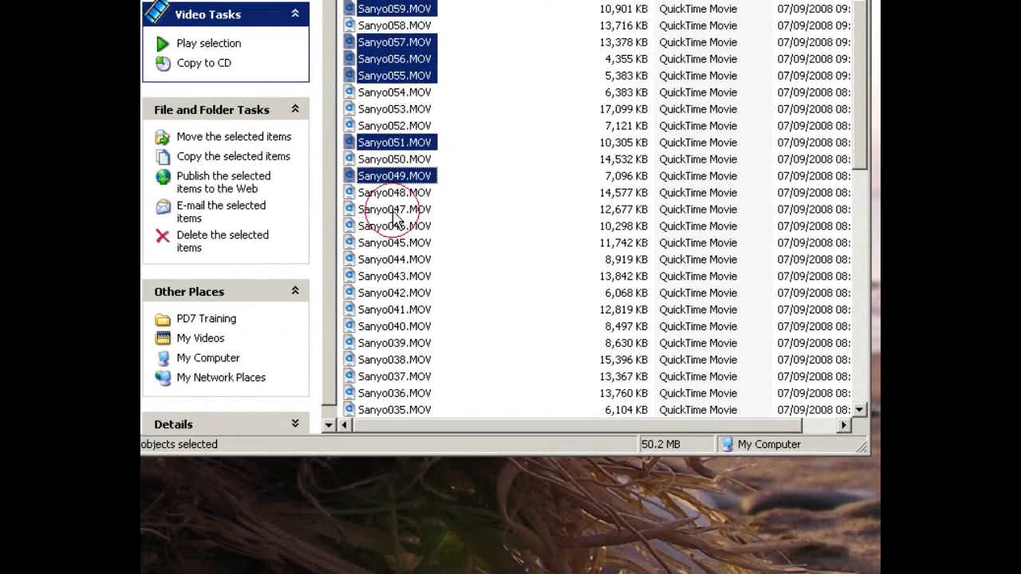
ctrl+click(390, 227)
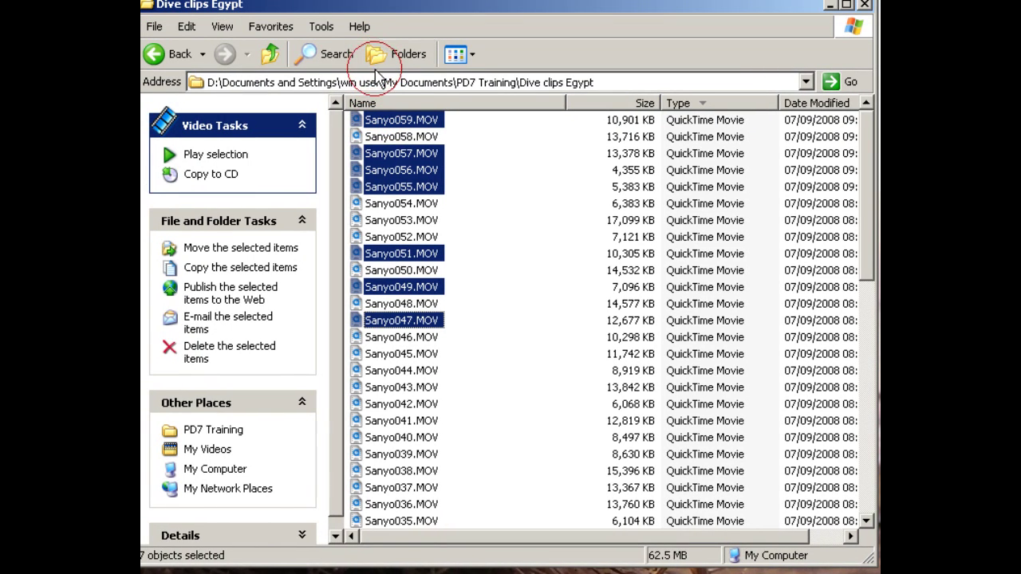
Step: Copy the seven selected clips and return to the PD7 Training folder
right_click(381, 99)
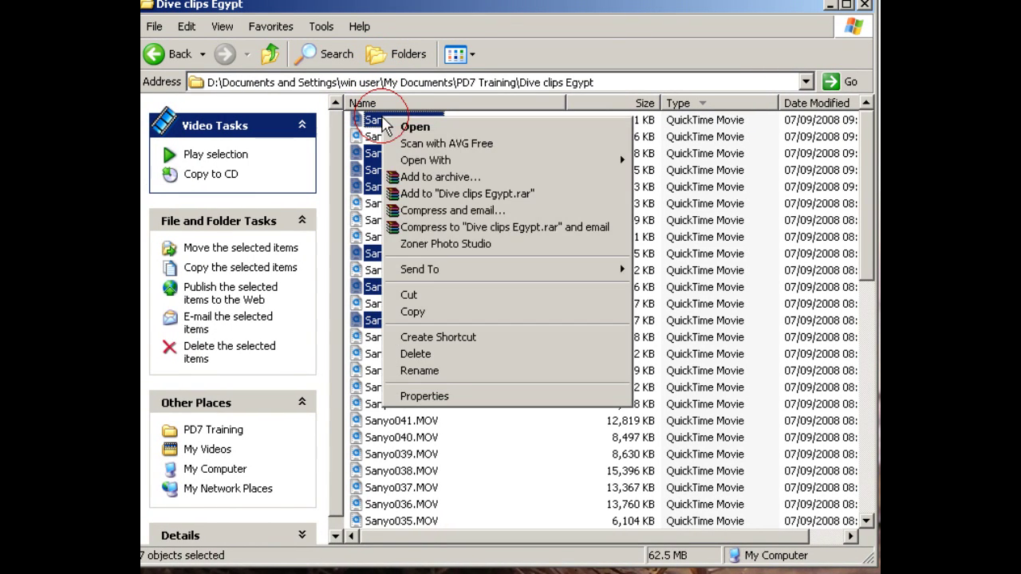
click(447, 313)
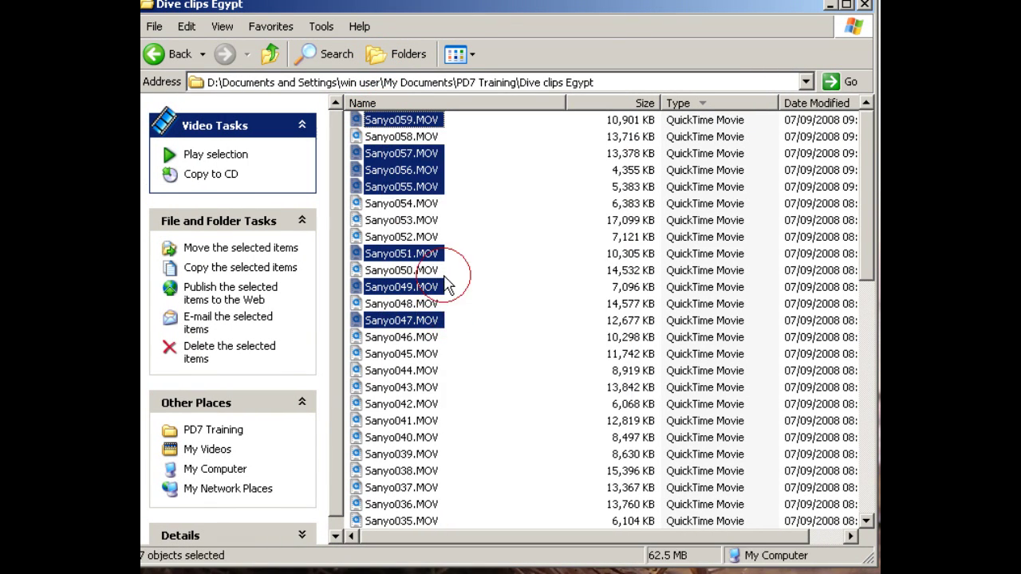
click(269, 56)
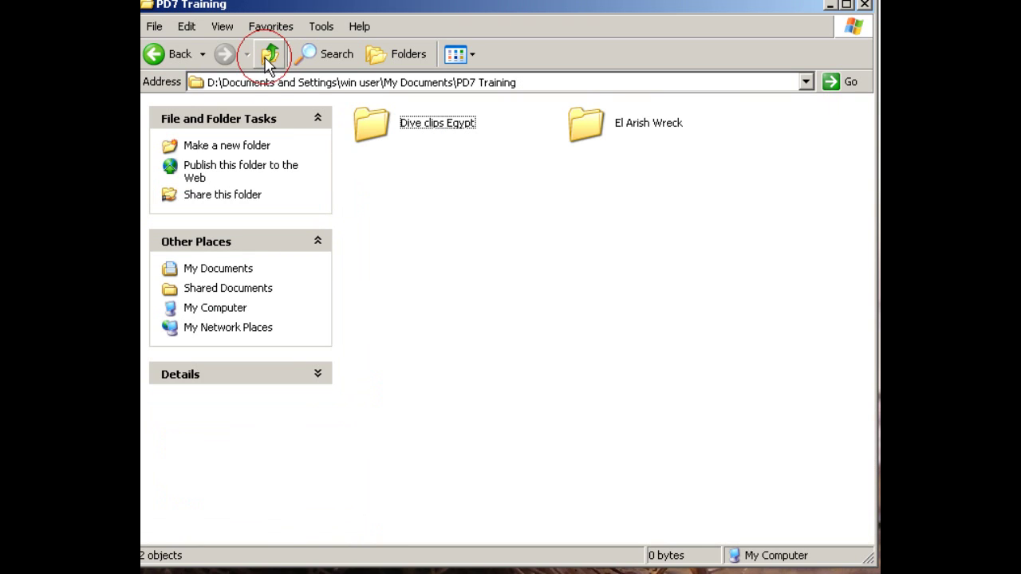
Step: Paste the seven copied Sanyo clips into the El Arish Wreck folder
double_click(590, 130)
right_click(418, 139)
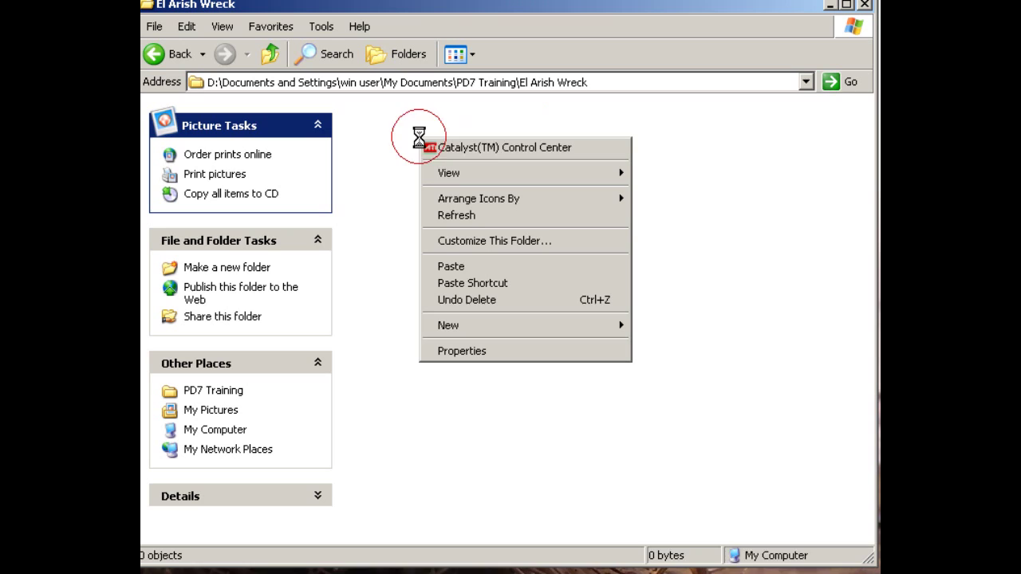
click(462, 267)
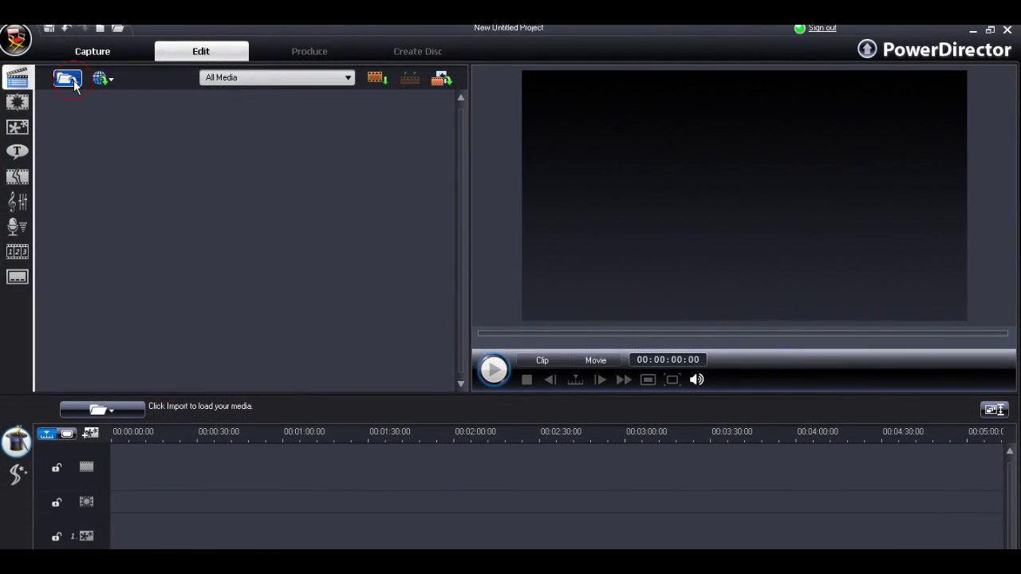
Step: Import the clips El Arish16.MOV through El Arish19.MOV as media files
click(72, 82)
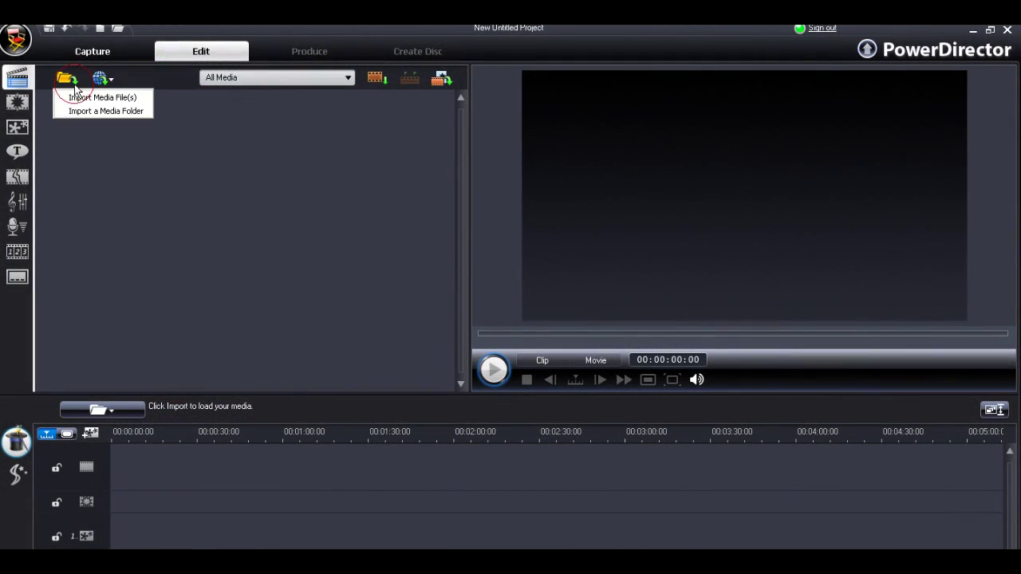
click(76, 99)
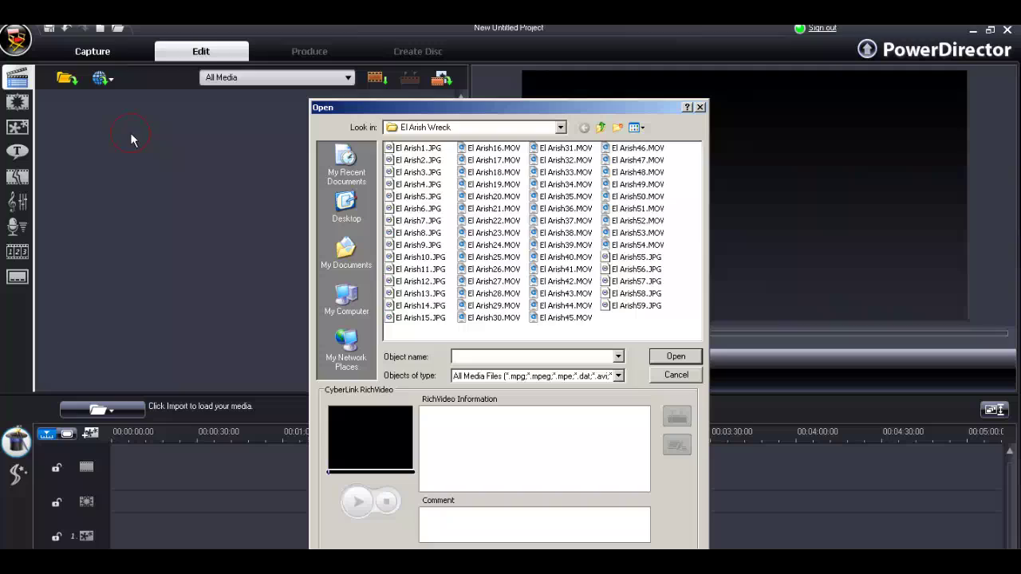
click(489, 148)
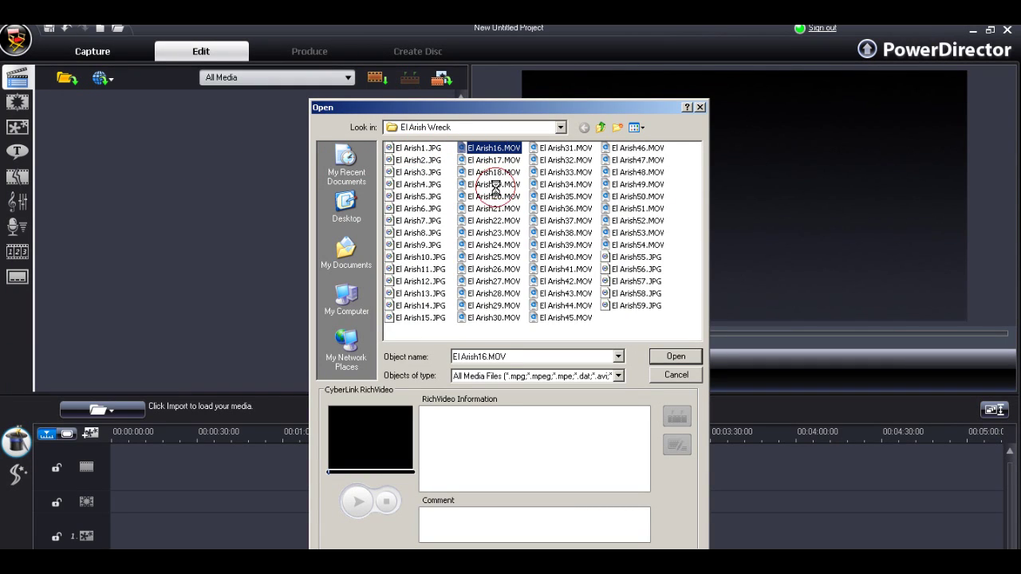
shift+click(495, 184)
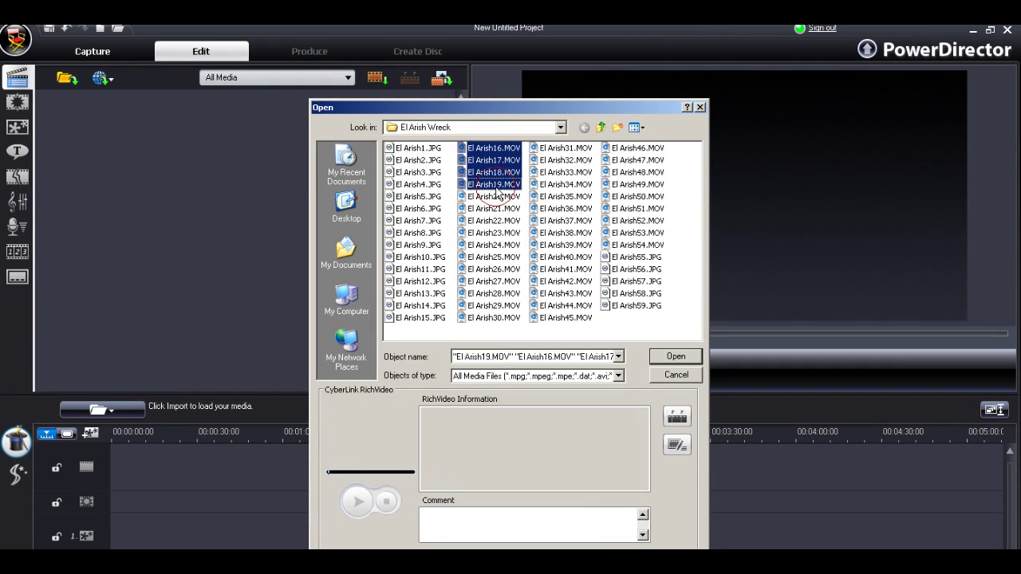
click(666, 359)
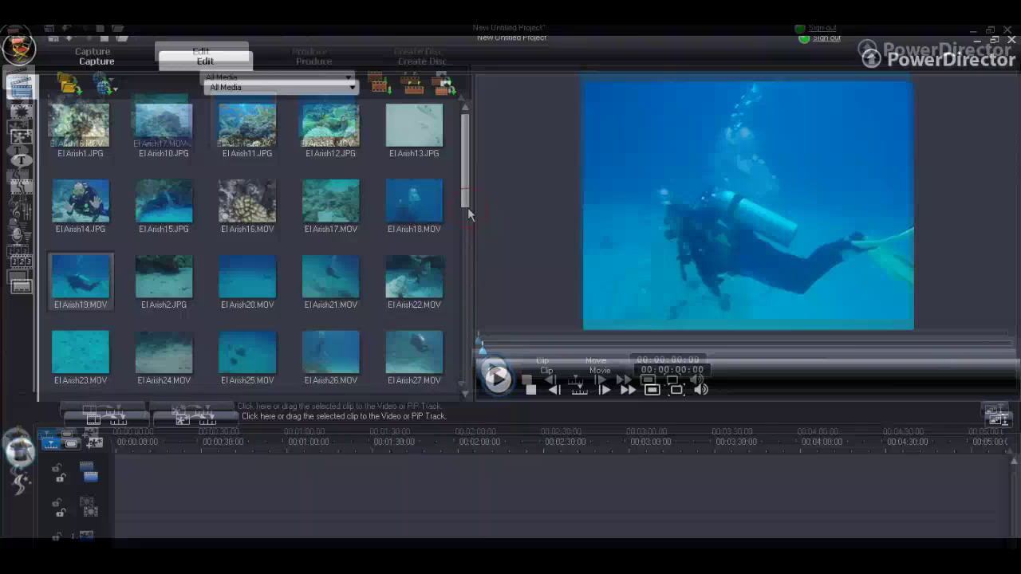
Step: Create a media library subfolder named Deep Dives
scroll(469, 255, down, 3)
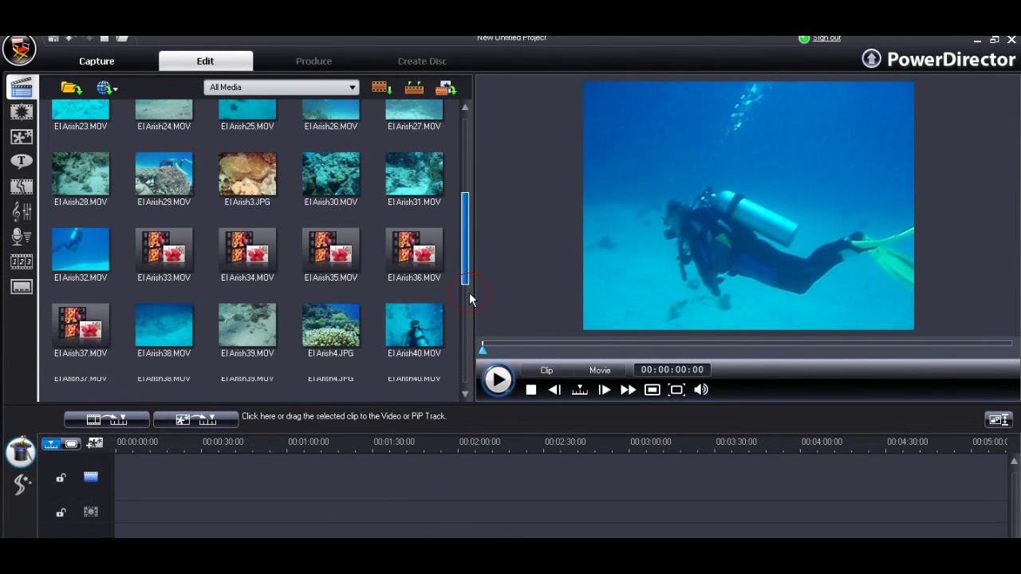
drag(469, 298, 472, 391)
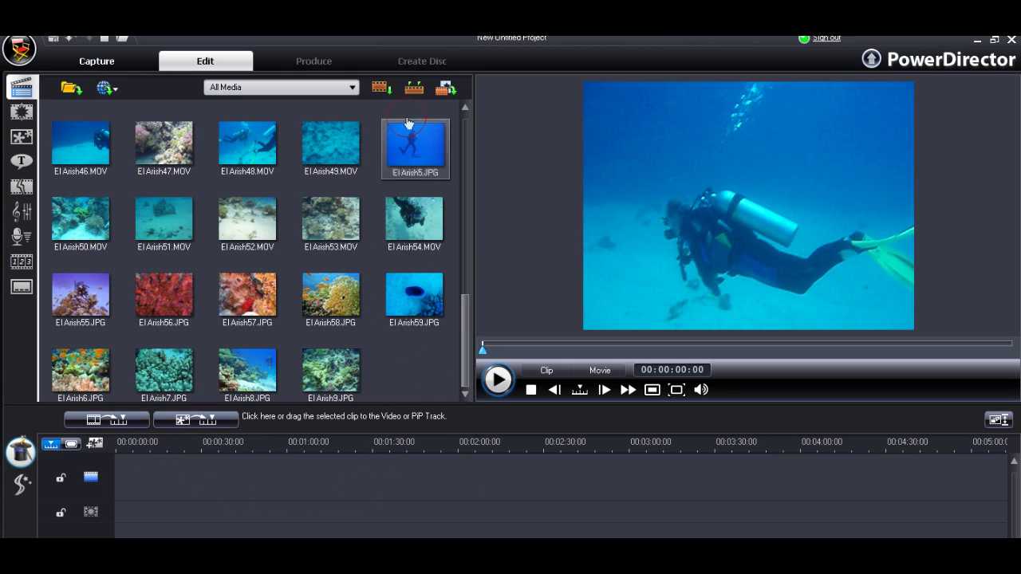
click(446, 90)
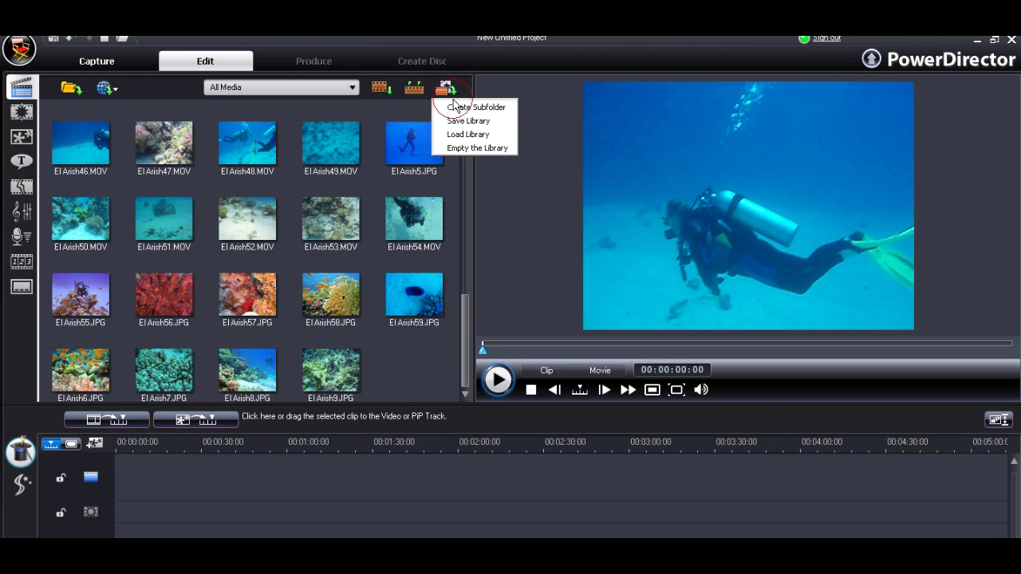
click(453, 106)
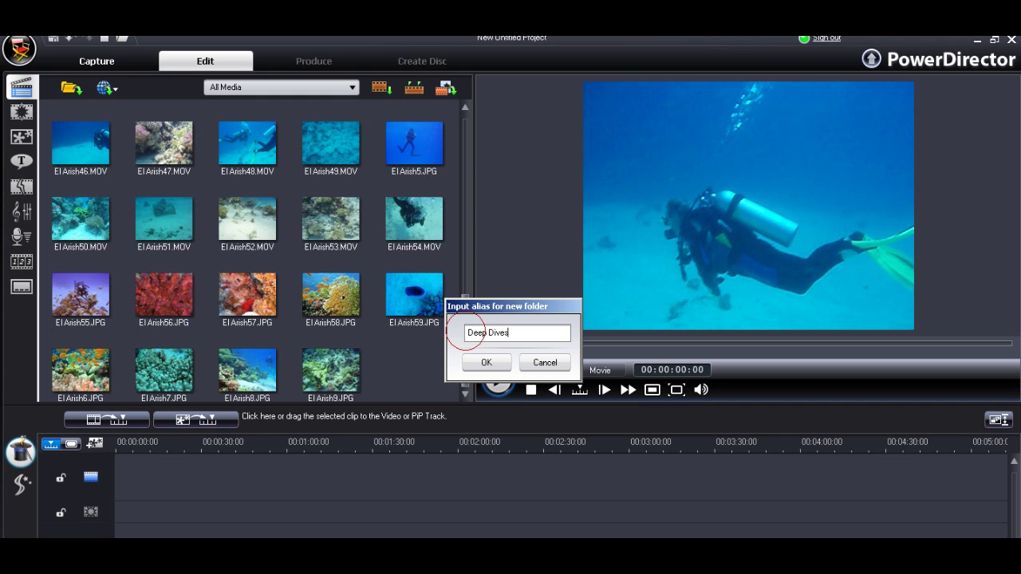
click(487, 362)
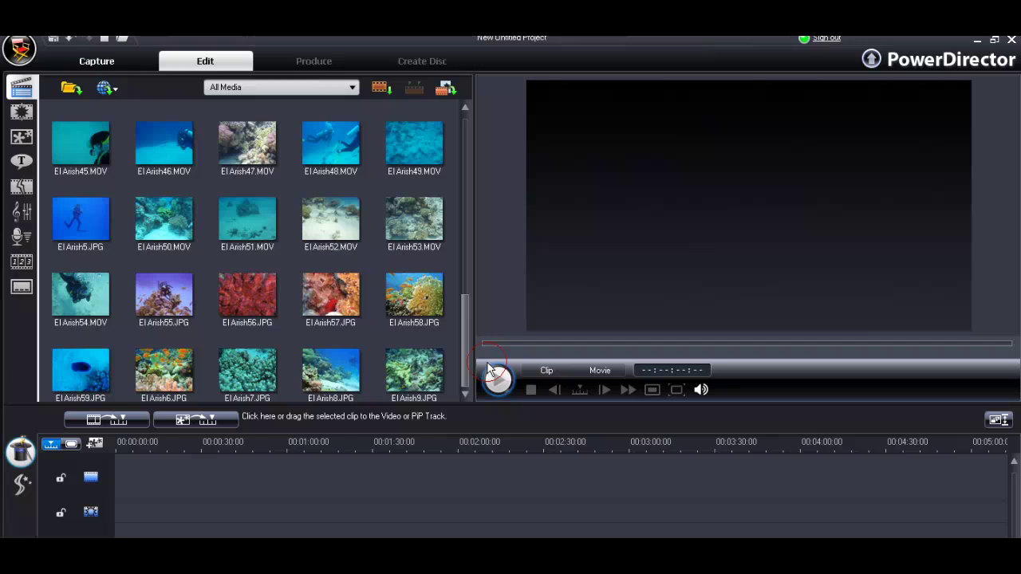
drag(466, 335, 467, 126)
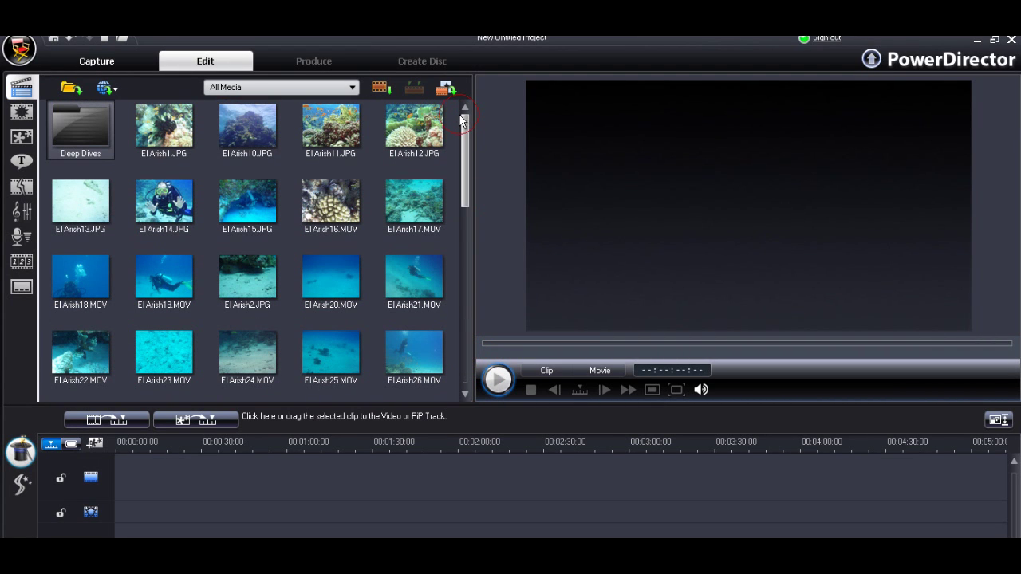
Step: Move the El Arish5 and El Arish8 photos into the Deep Dives folder
click(148, 138)
click(101, 150)
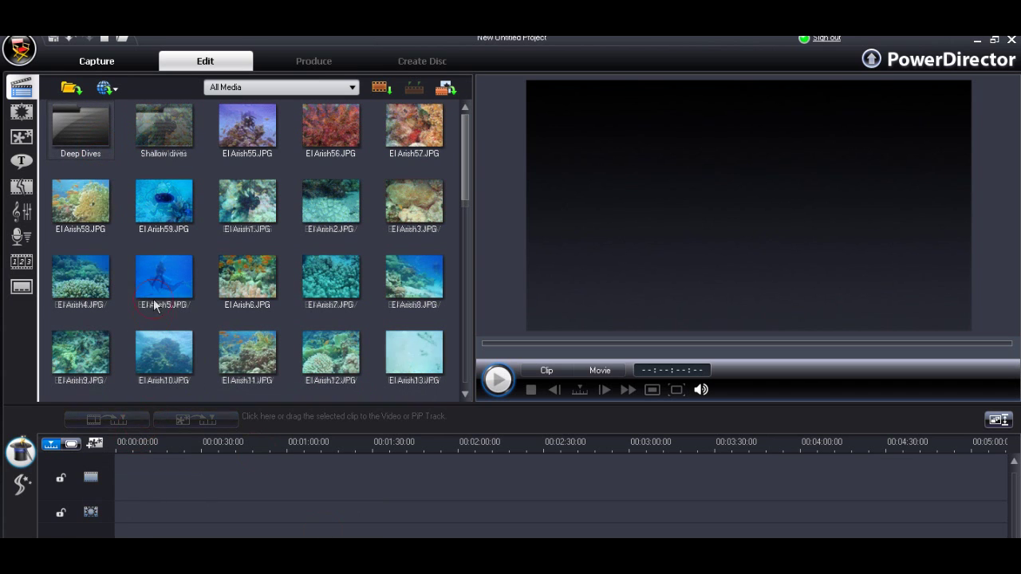
click(153, 277)
drag(153, 277, 88, 129)
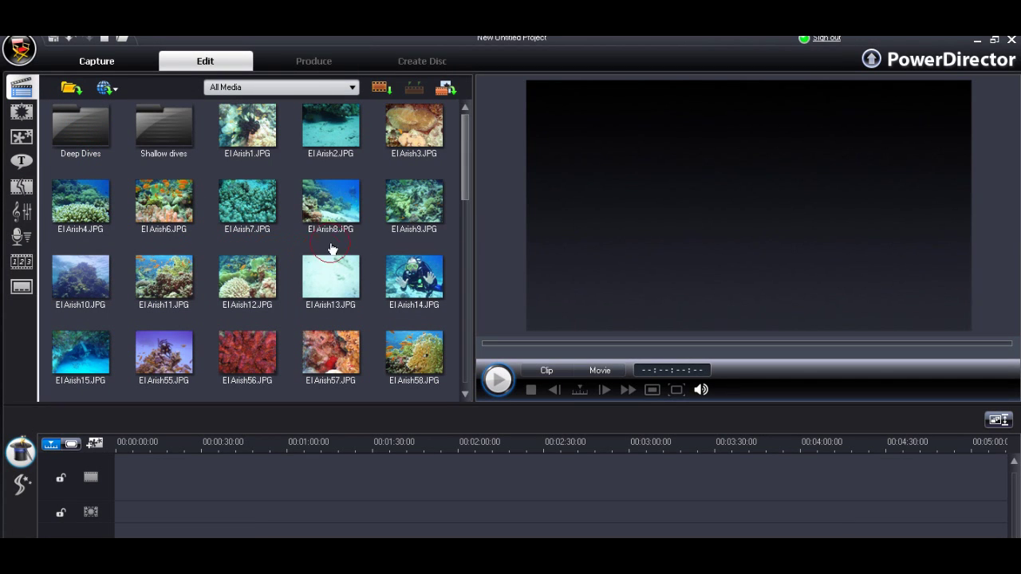
click(341, 213)
drag(342, 213, 83, 130)
Step: Move the El Arish6 and El Arish4 photos into the Shallow dives folder
click(164, 203)
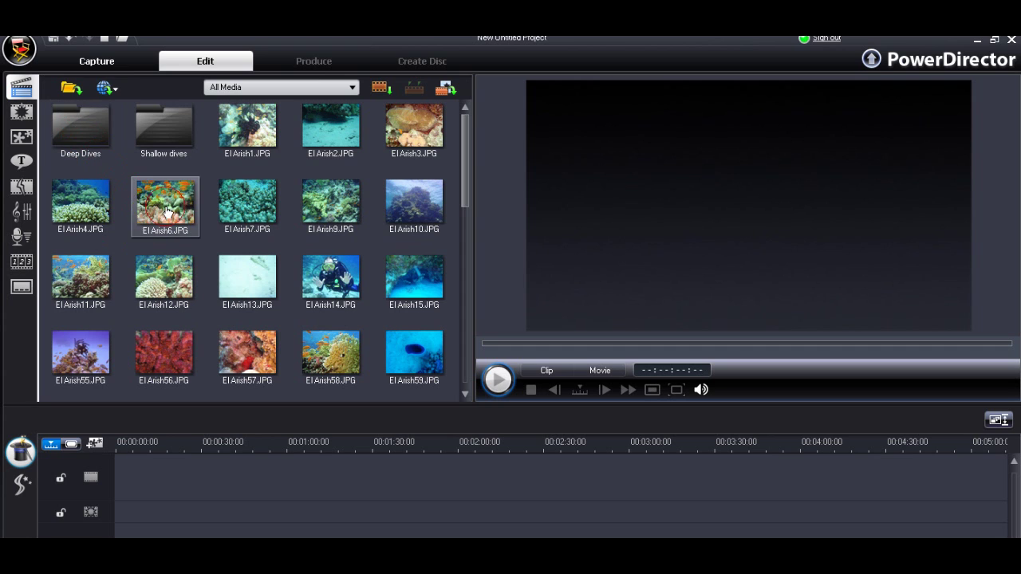
drag(167, 210, 169, 128)
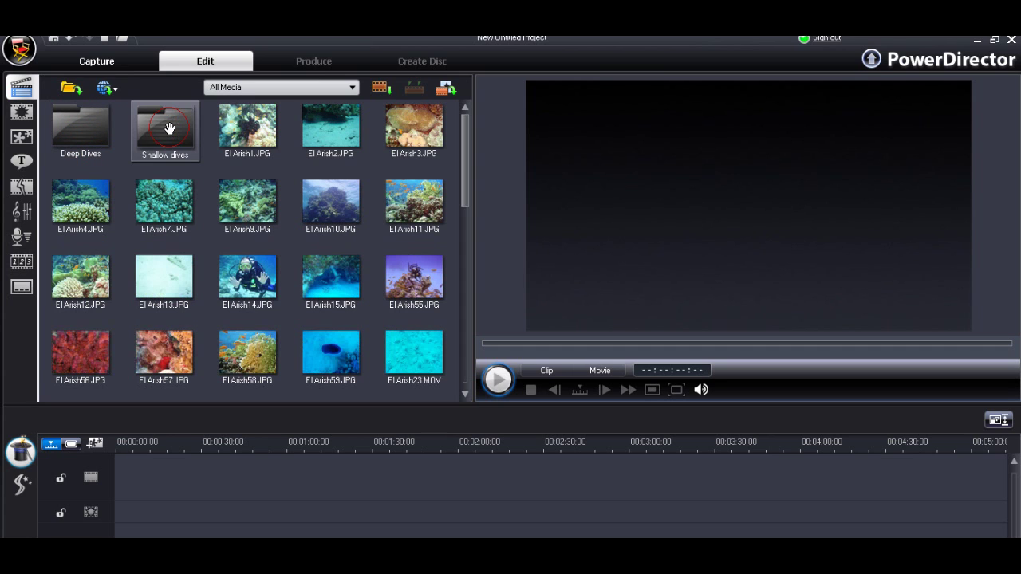
click(80, 201)
drag(80, 201, 170, 132)
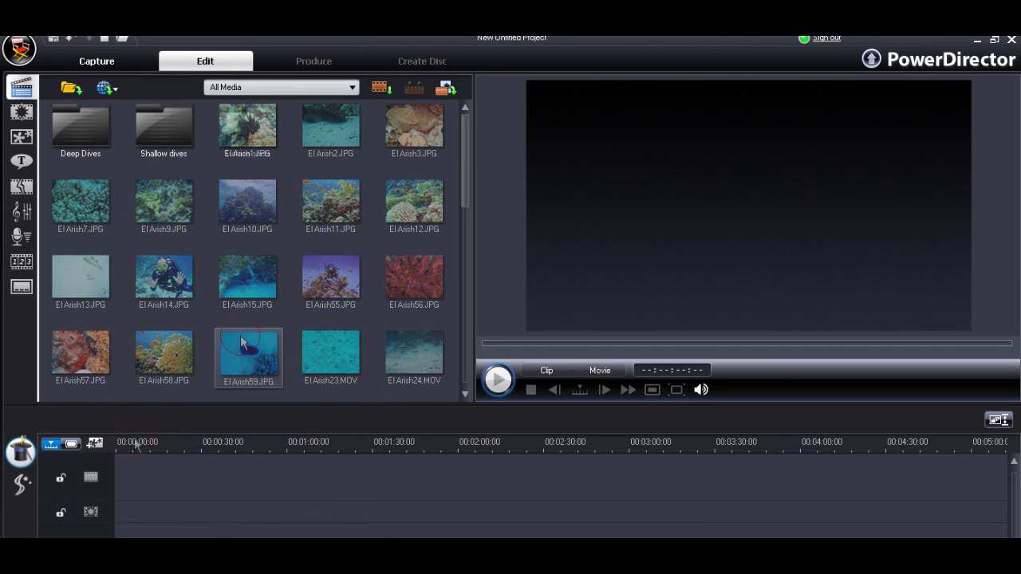
click(86, 146)
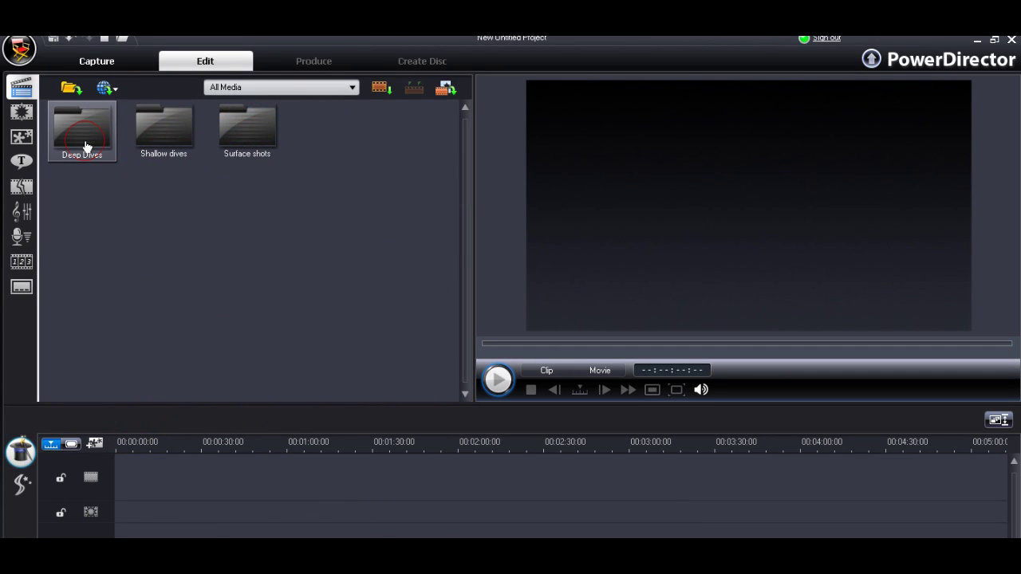
double_click(86, 146)
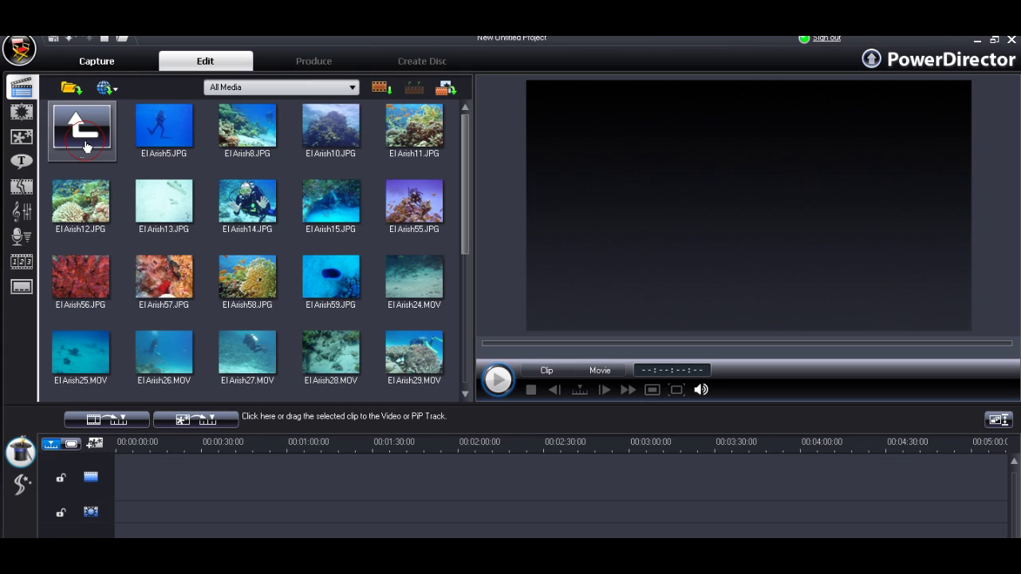
double_click(86, 143)
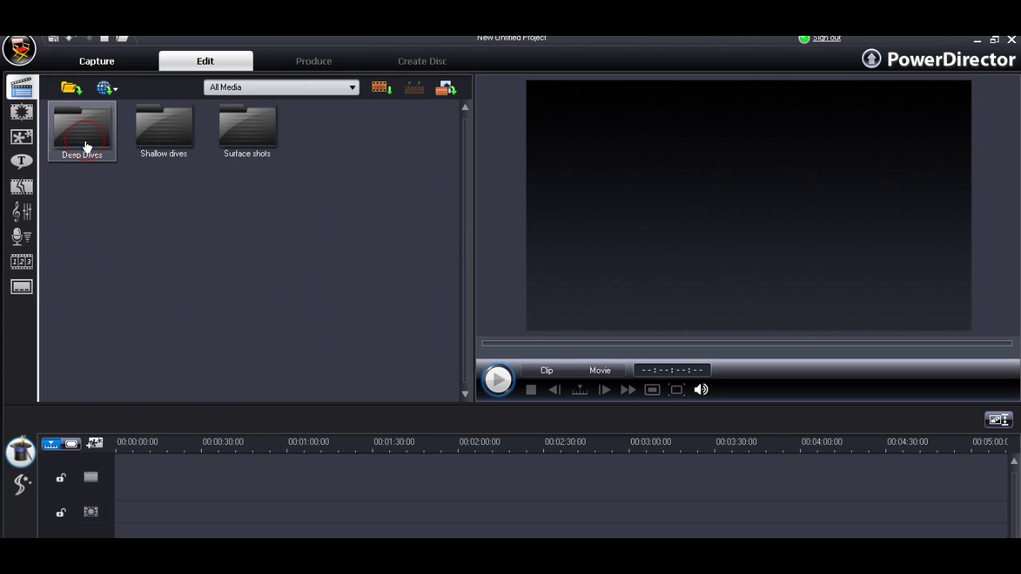
click(159, 157)
double_click(166, 144)
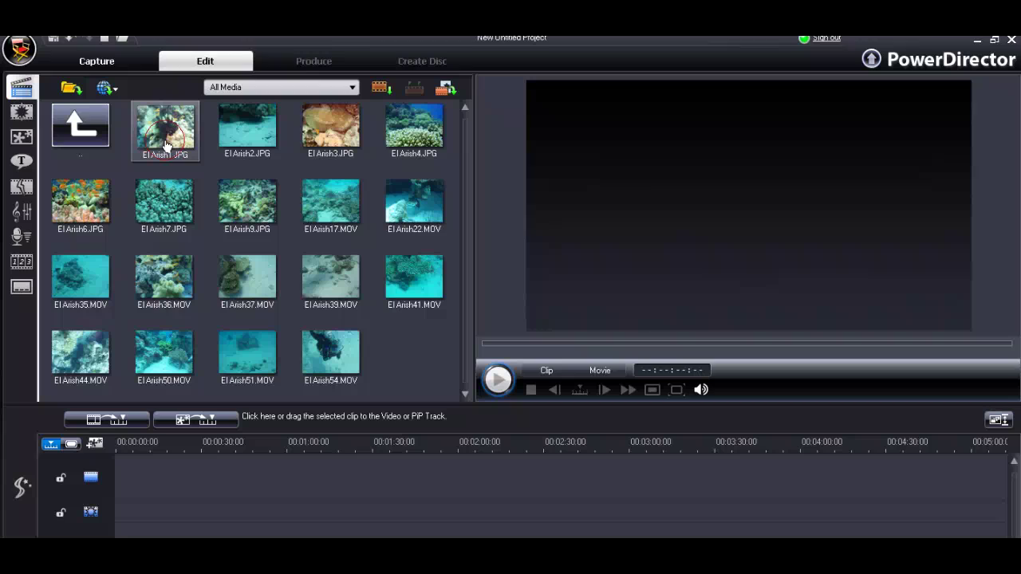
click(78, 133)
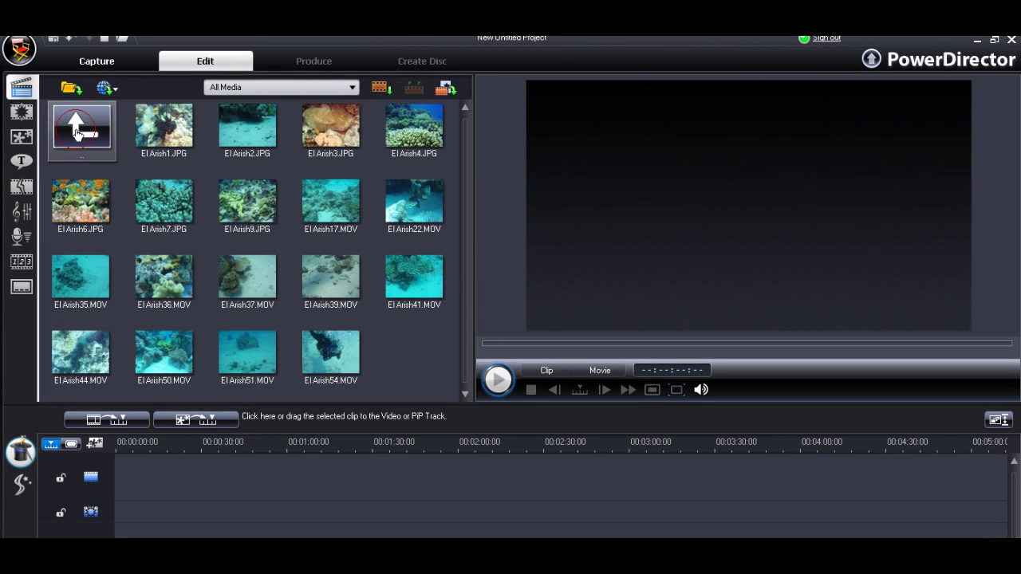
double_click(78, 133)
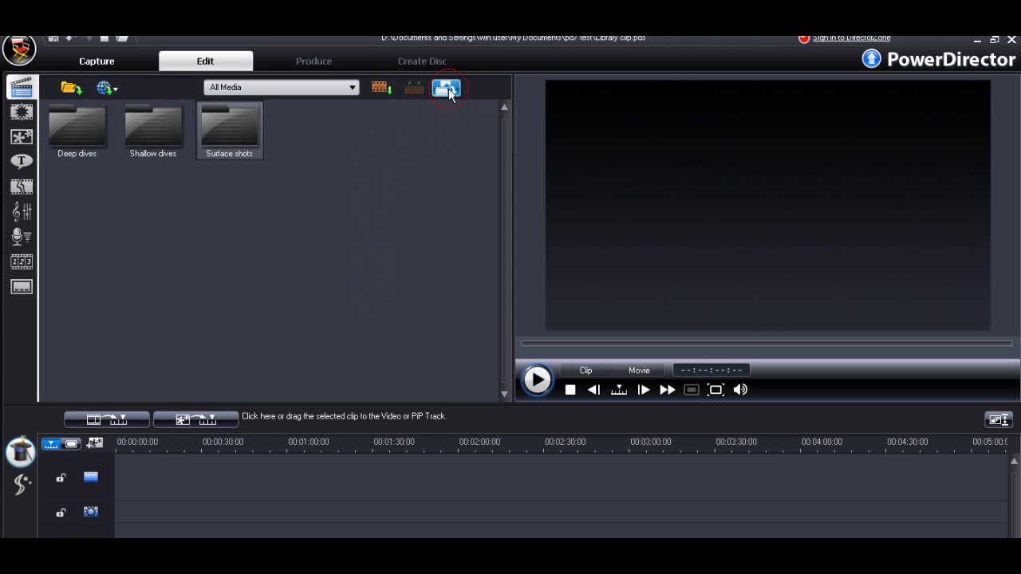
Step: Save the media library as 'main library' in PD7 Training\El Arish Wreck
click(447, 90)
click(456, 124)
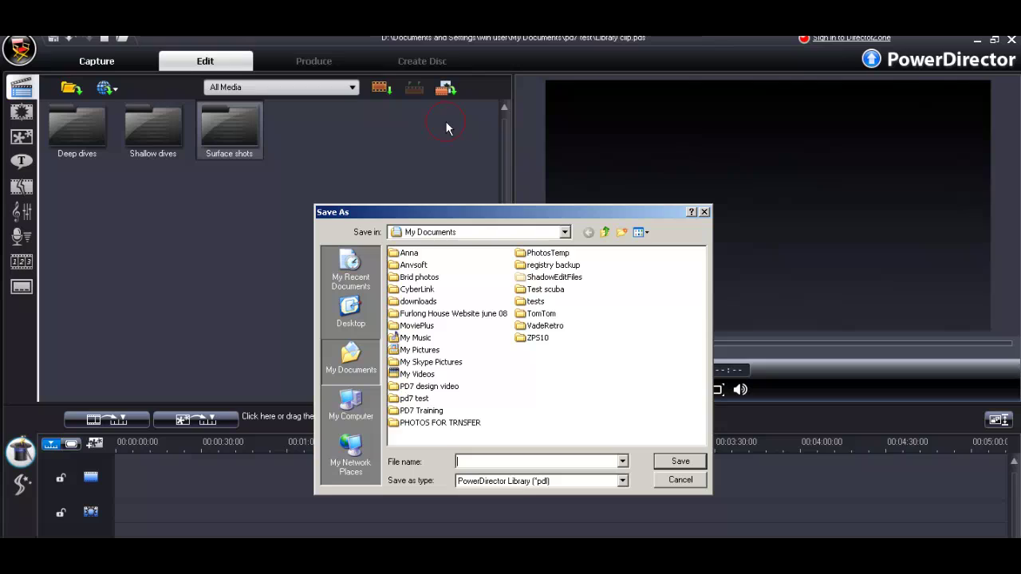
double_click(421, 411)
click(424, 278)
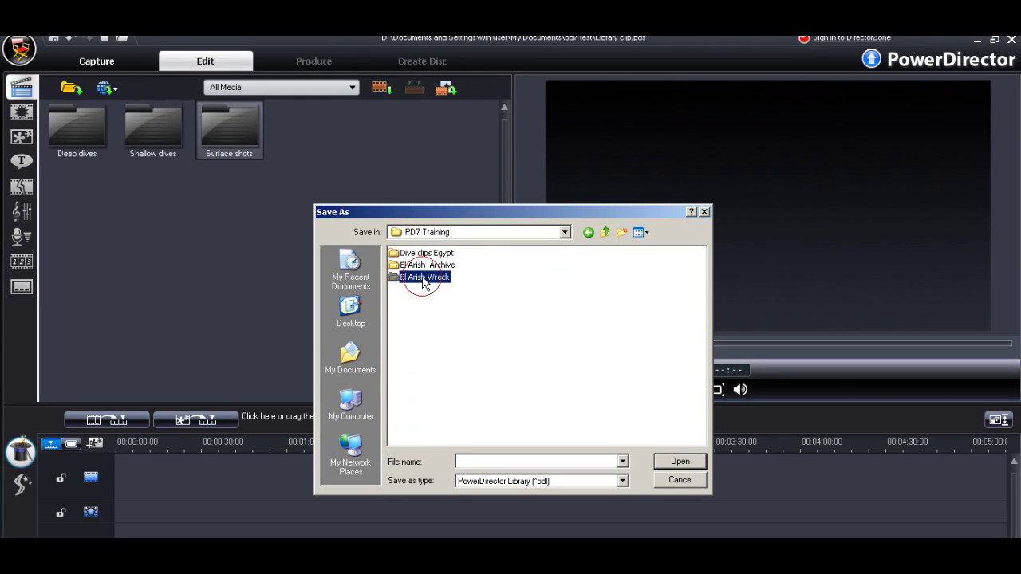
click(424, 278)
double_click(404, 279)
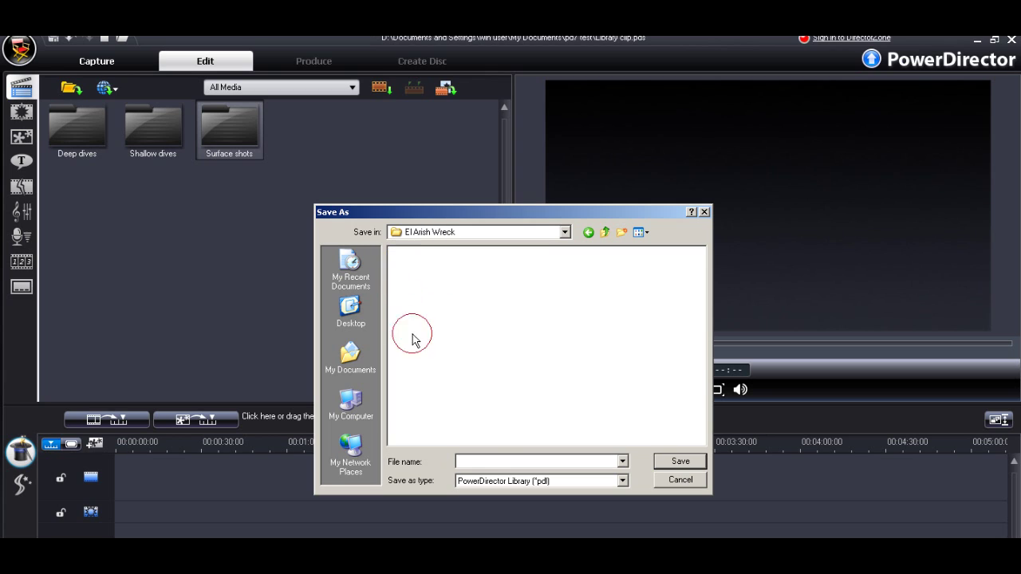
click(482, 463)
text(main library)
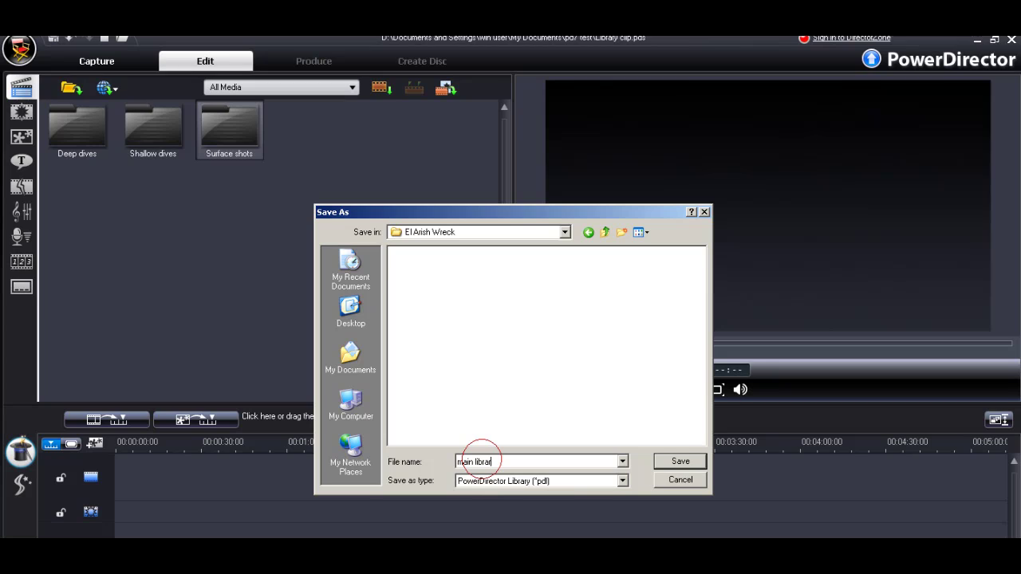
click(692, 466)
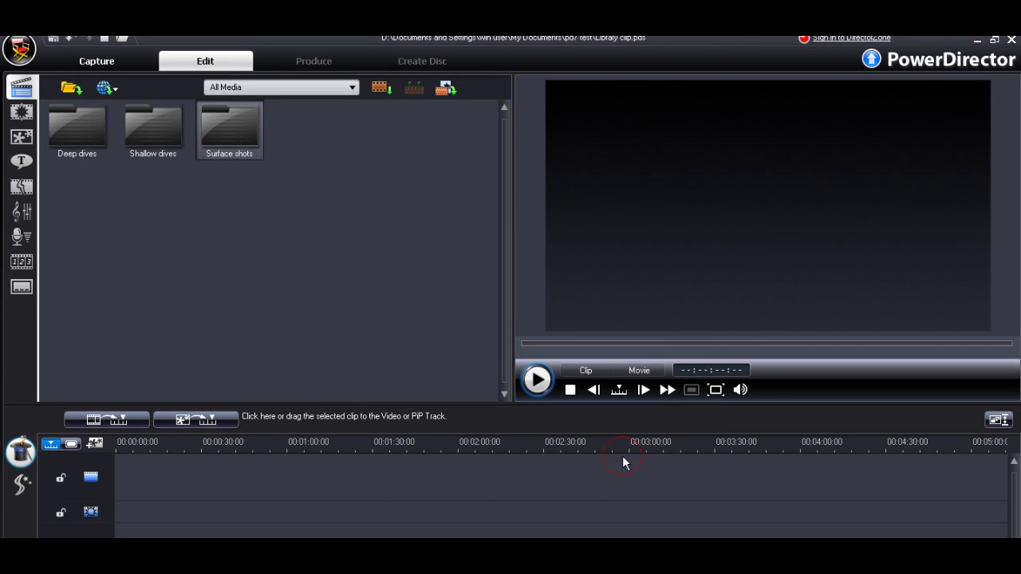
Step: Use Remove from Library on the Shallow dives and Surface shots folders
click(220, 279)
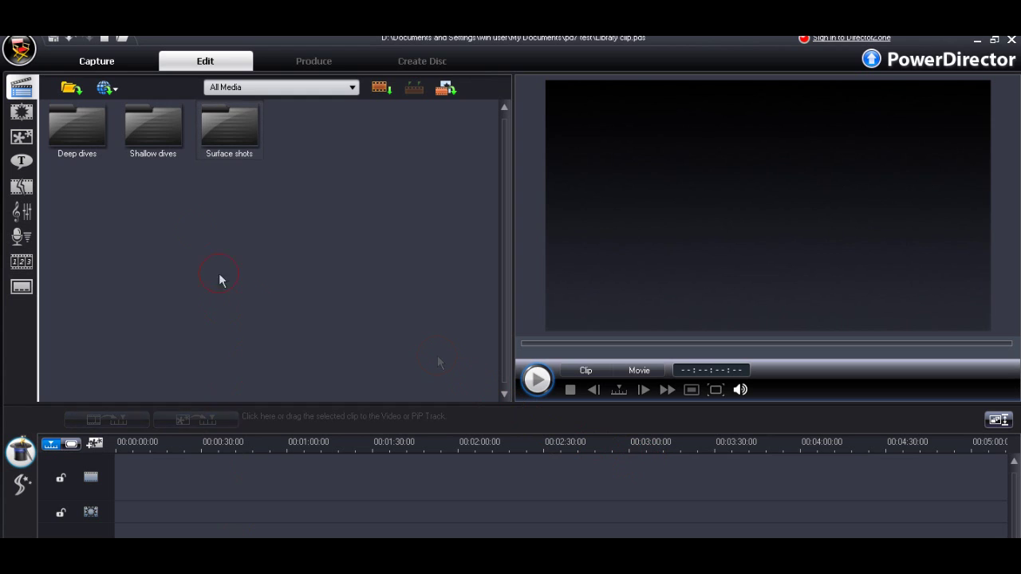
click(162, 134)
right_click(162, 134)
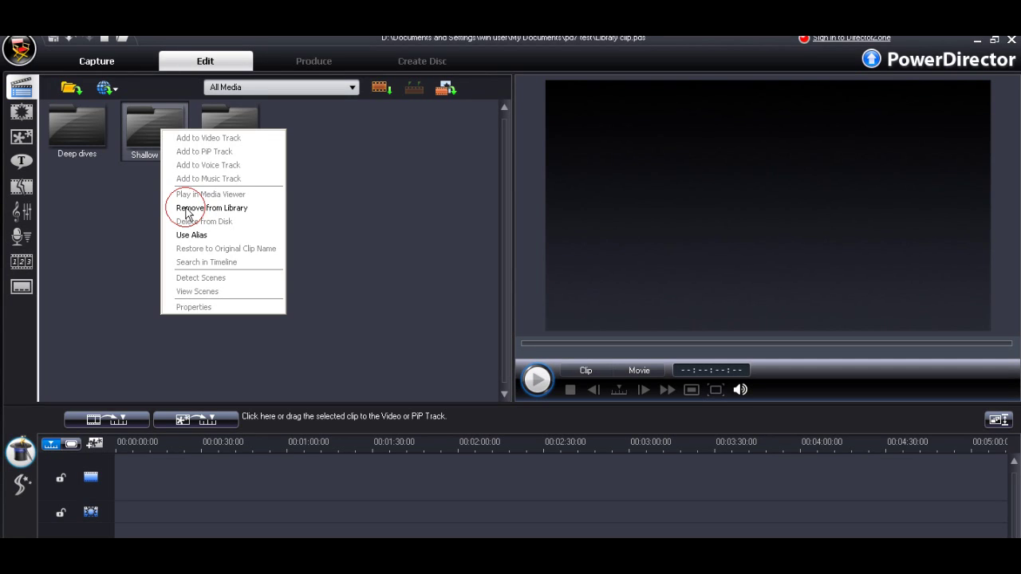
click(185, 211)
click(144, 151)
right_click(144, 140)
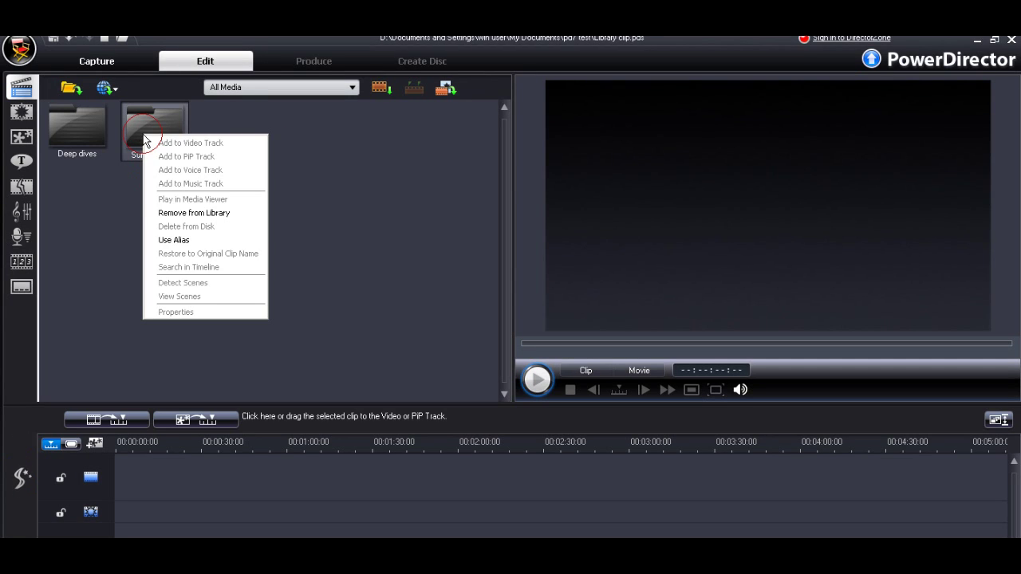
click(180, 217)
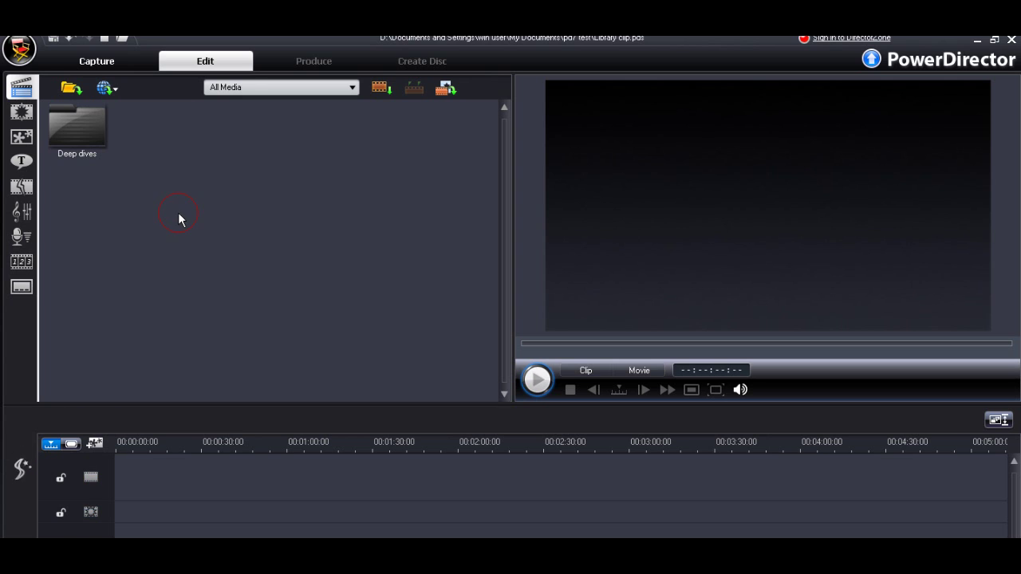
Step: From Deep dives, place El Arish1, El Arish2 and El Arish34 in order on the video track
double_click(83, 136)
drag(144, 134, 158, 482)
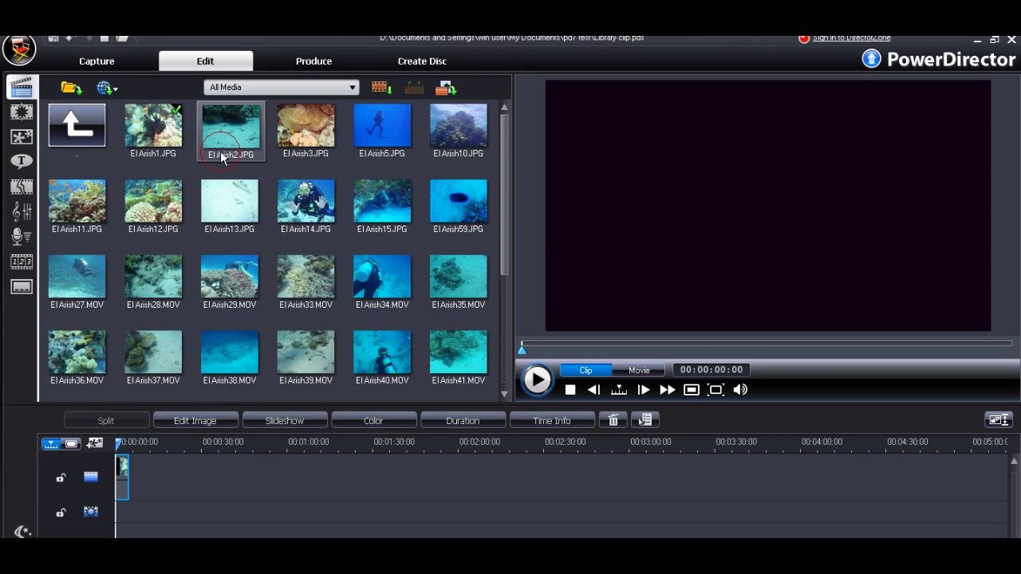
drag(230, 127, 211, 466)
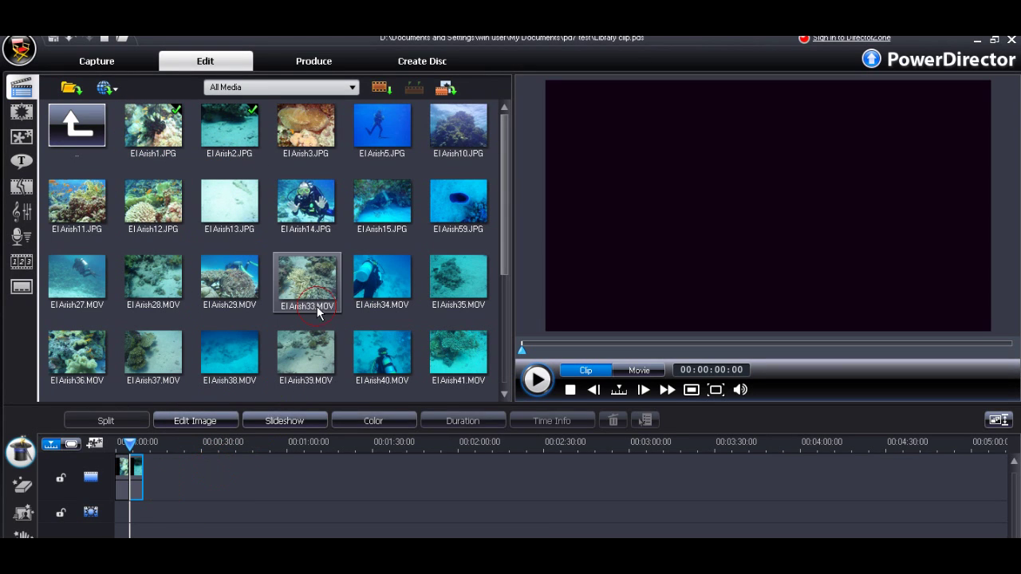
drag(372, 282, 255, 473)
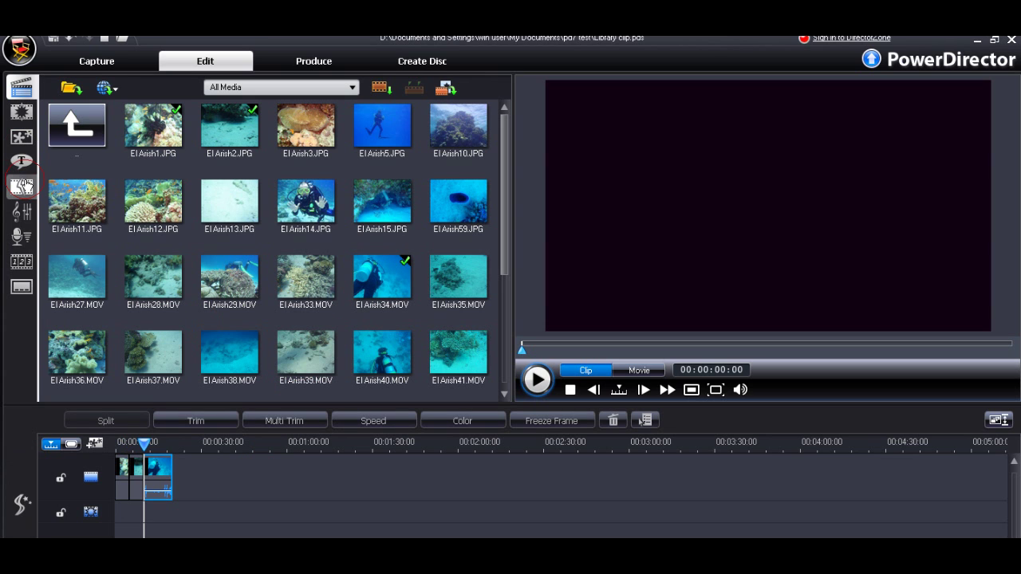
click(24, 186)
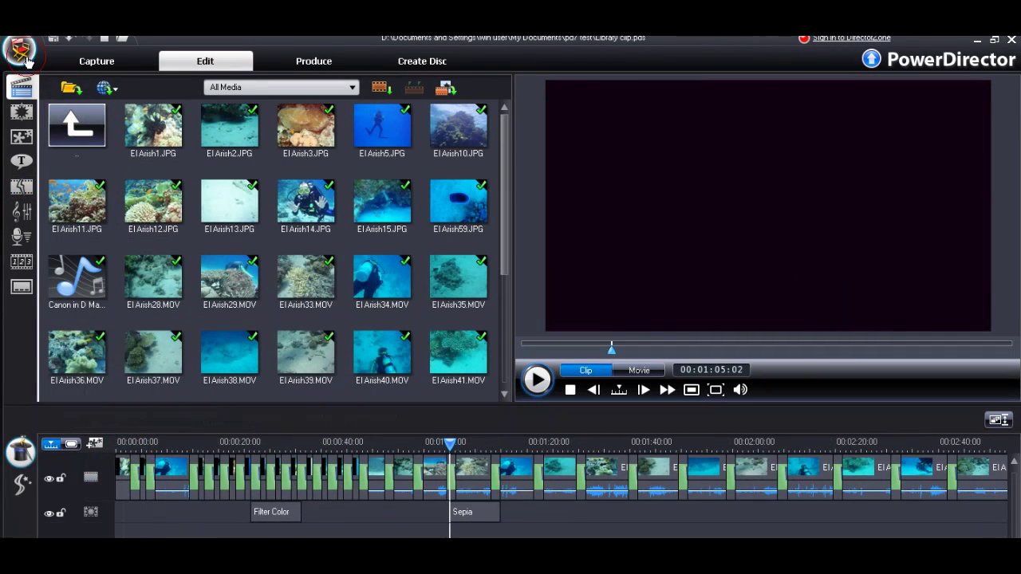
click(19, 49)
mouse_move(44, 66)
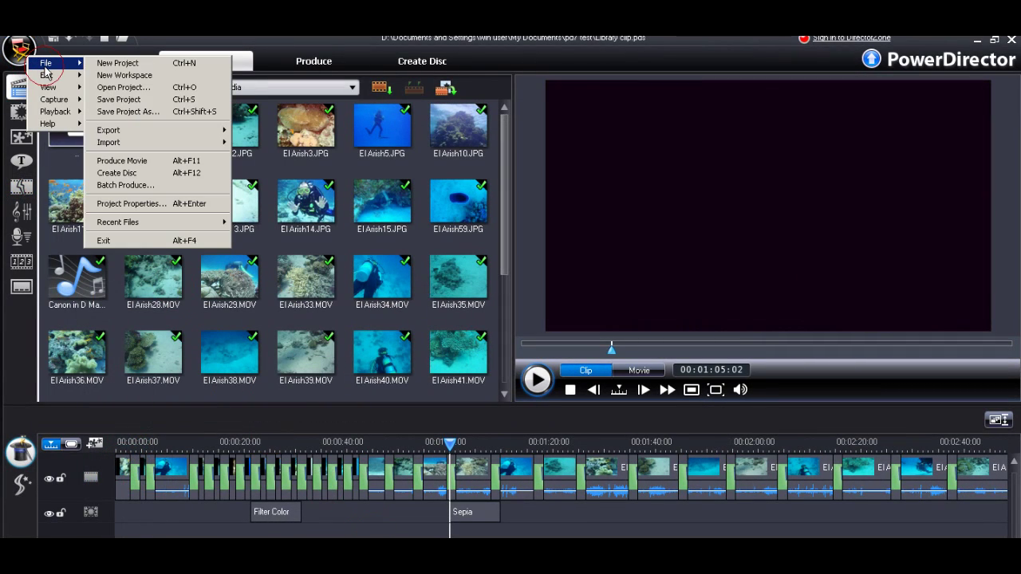
Step: Save the project as 'deep project' in PD7 Training\El Arish Wreck\Deep
click(125, 112)
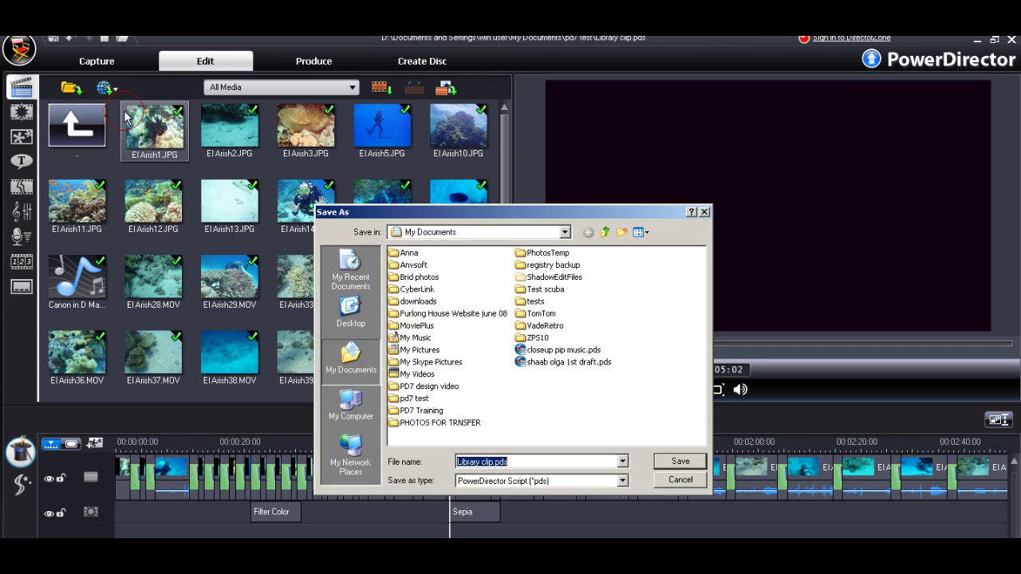
double_click(428, 411)
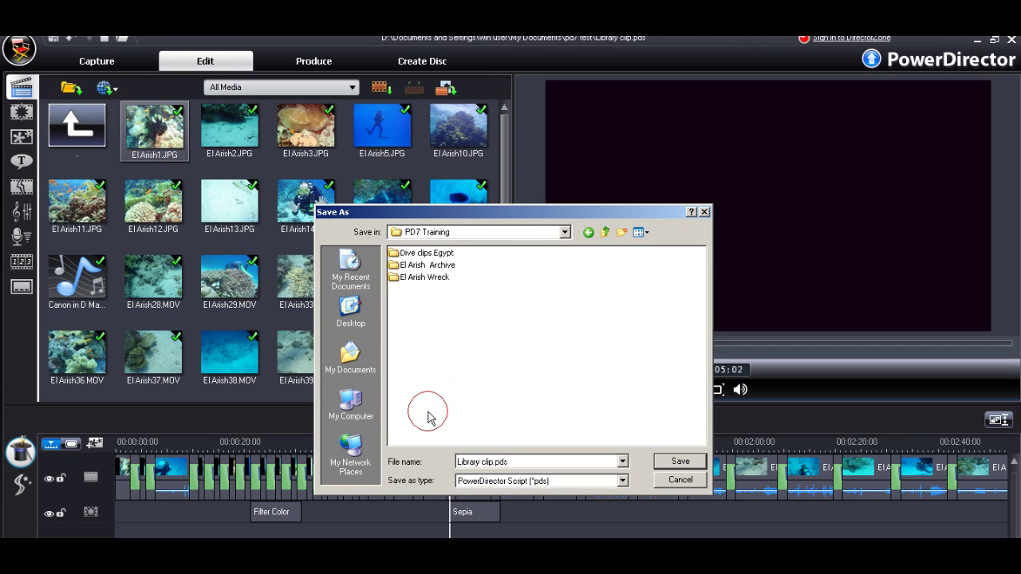
double_click(432, 279)
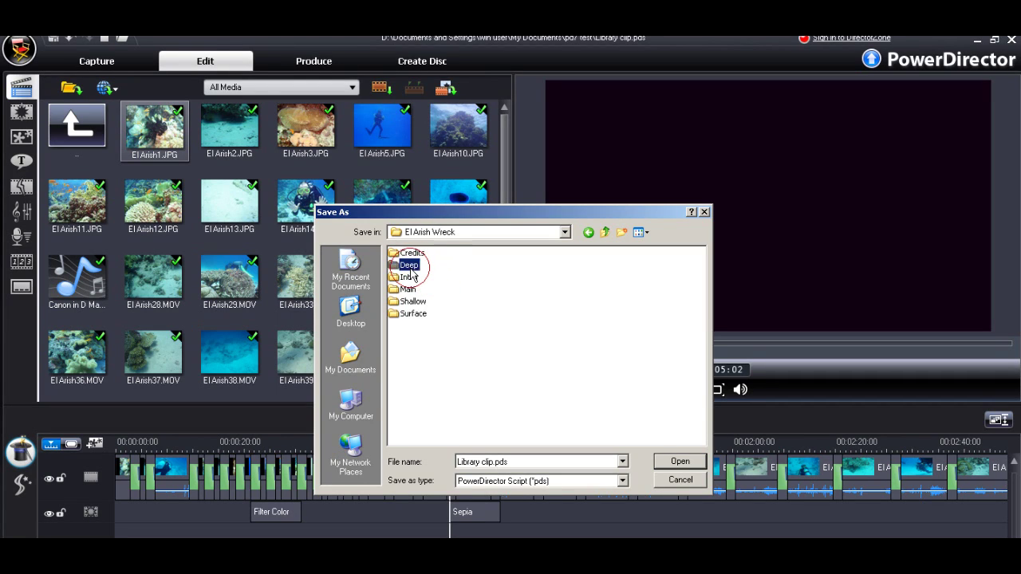
double_click(409, 268)
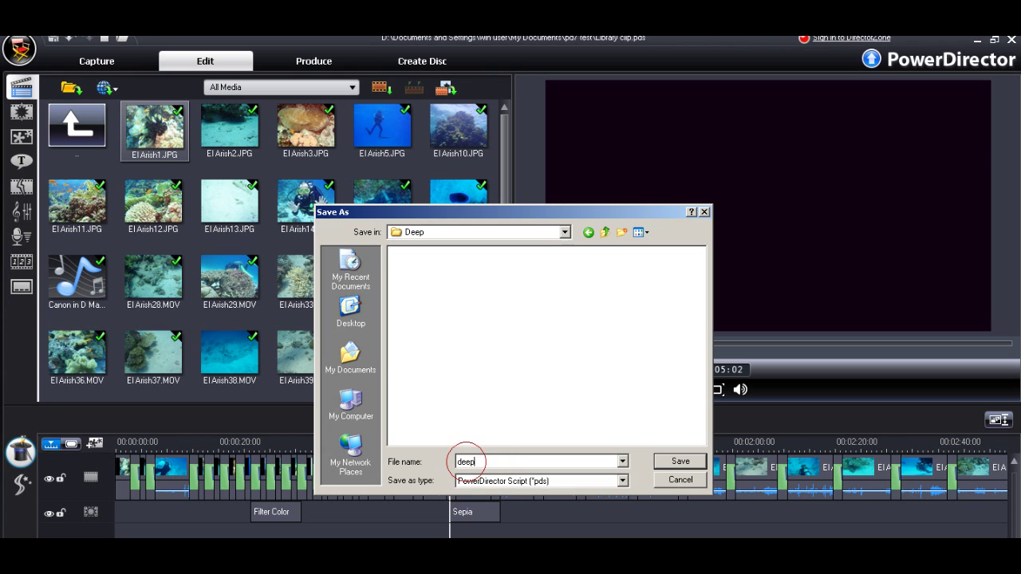
click(468, 461)
text(deep project)
key(Return)
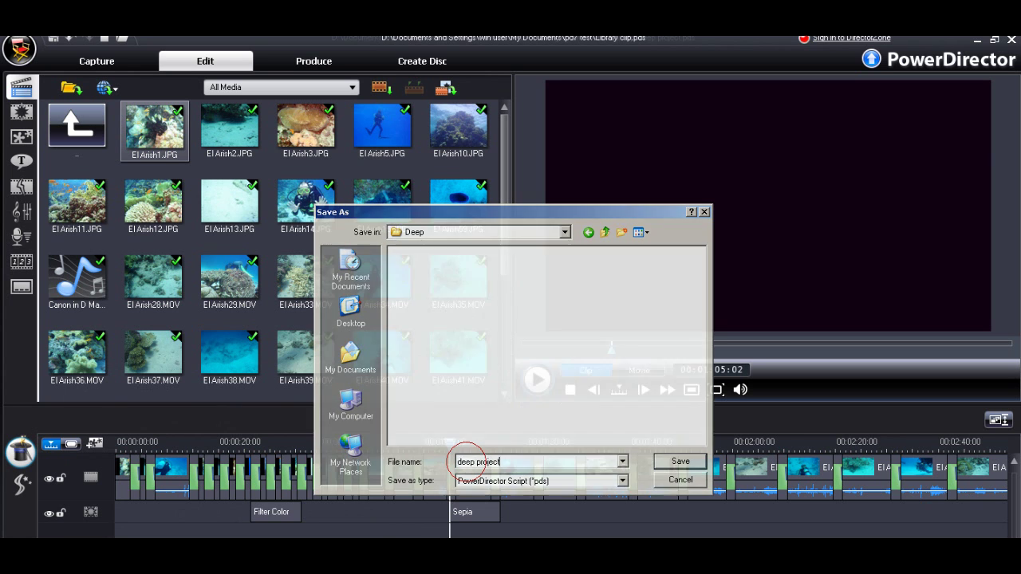
click(315, 61)
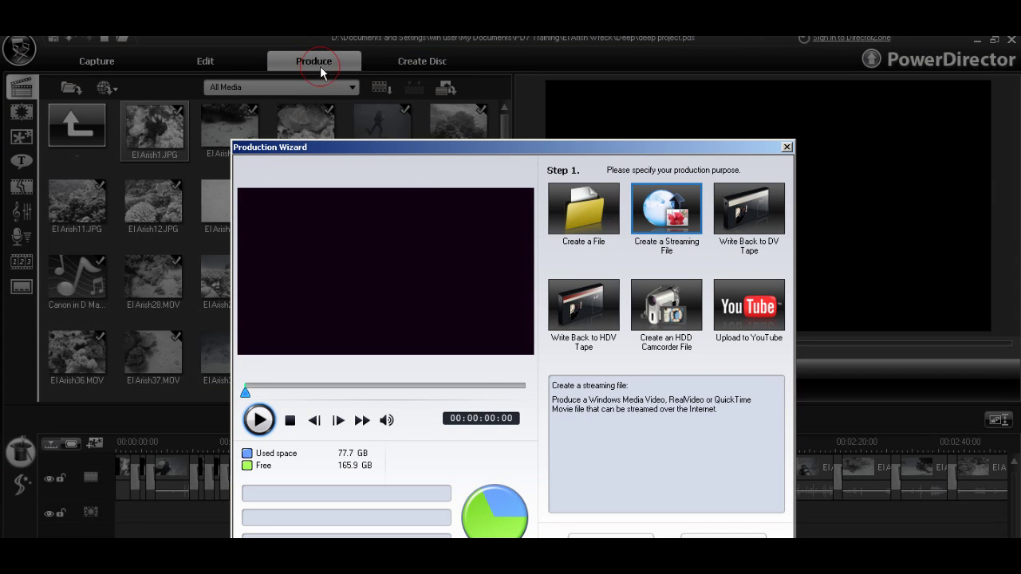
Step: Choose Create a File in the Production Wizard and advance to the output format
click(583, 219)
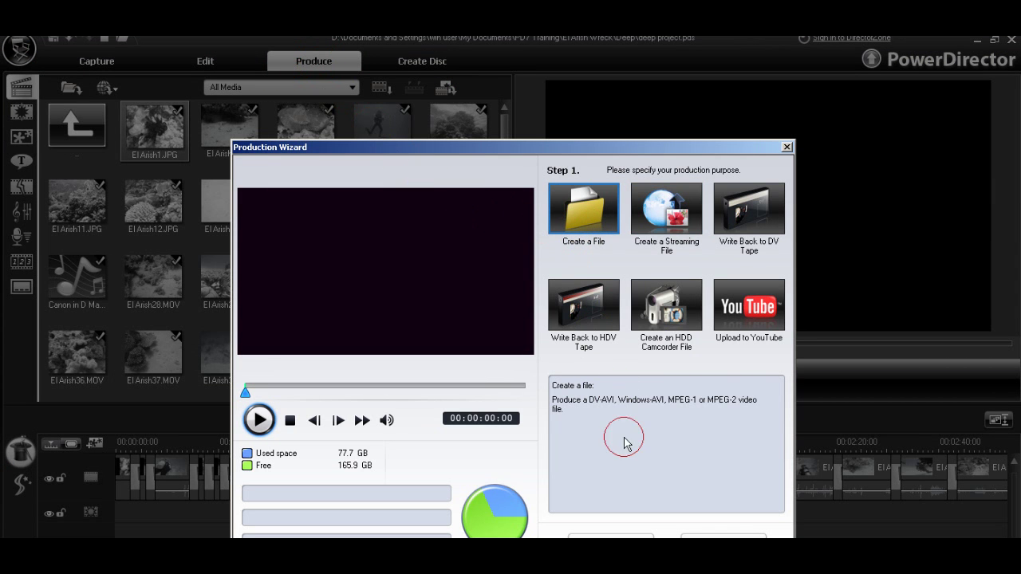
key(Return)
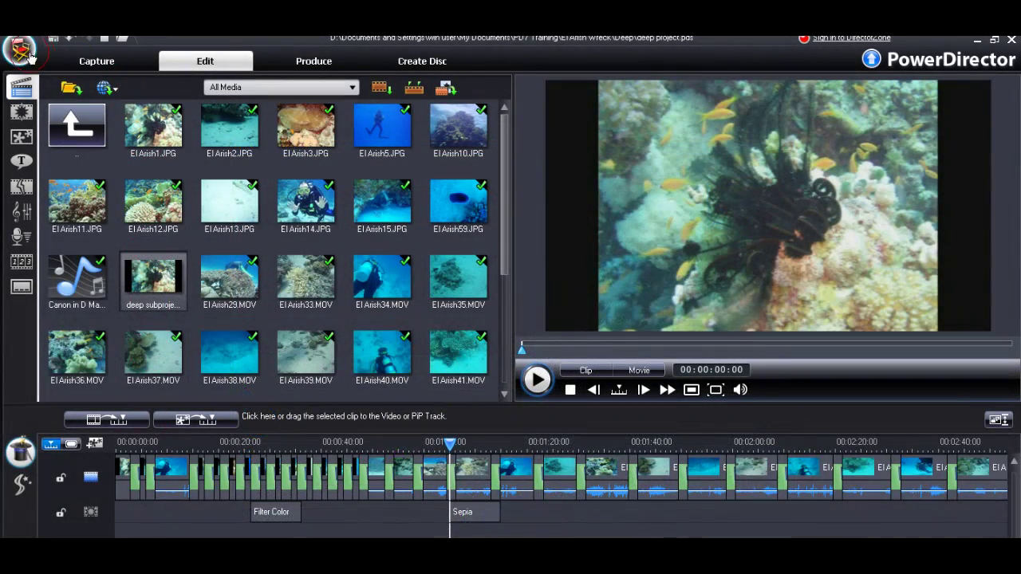
Step: Pack the project materials into the Deep folder under PD7 Training > El Arish Archive
click(20, 49)
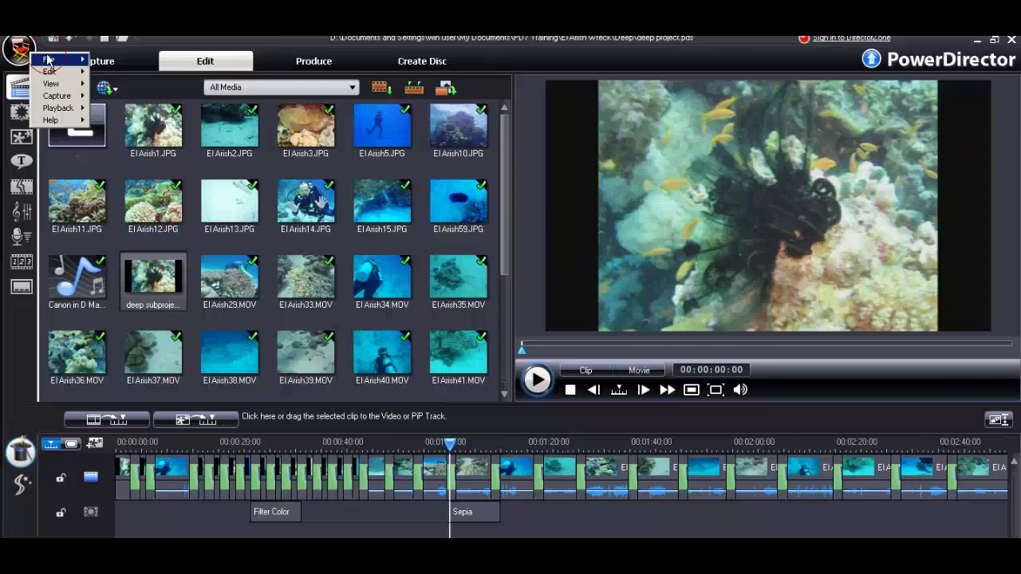
mouse_move(48, 60)
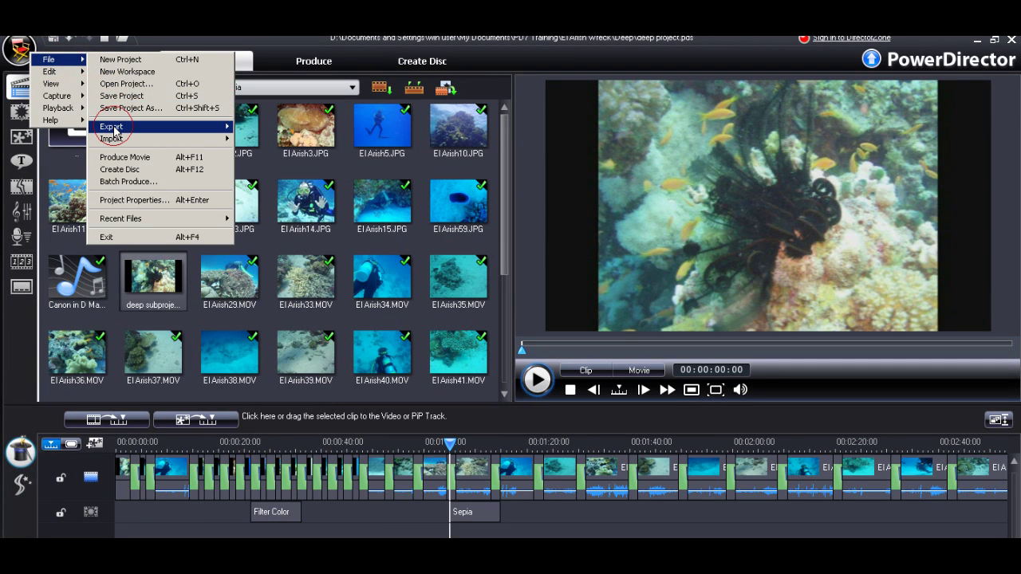
mouse_move(114, 130)
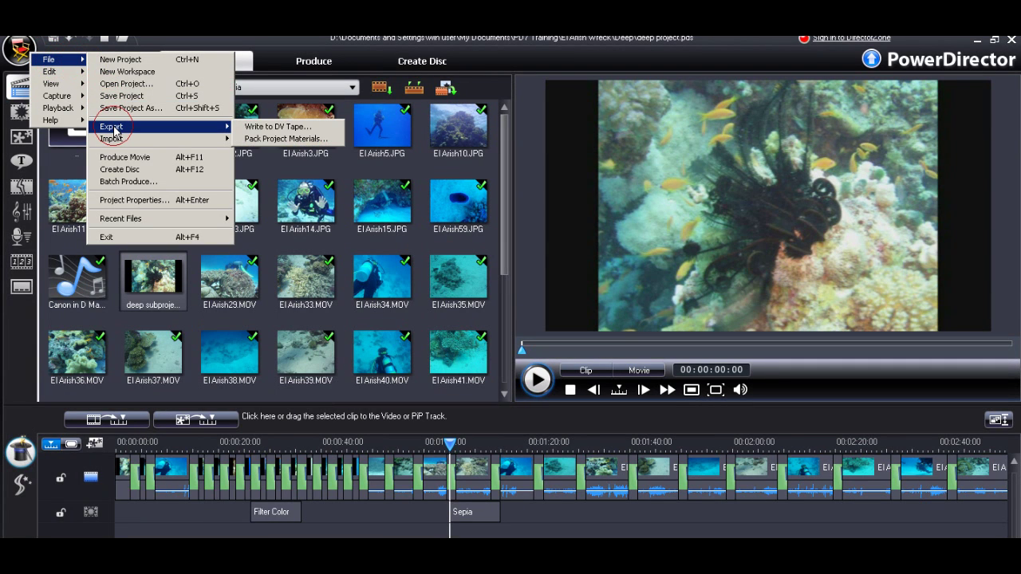
click(263, 140)
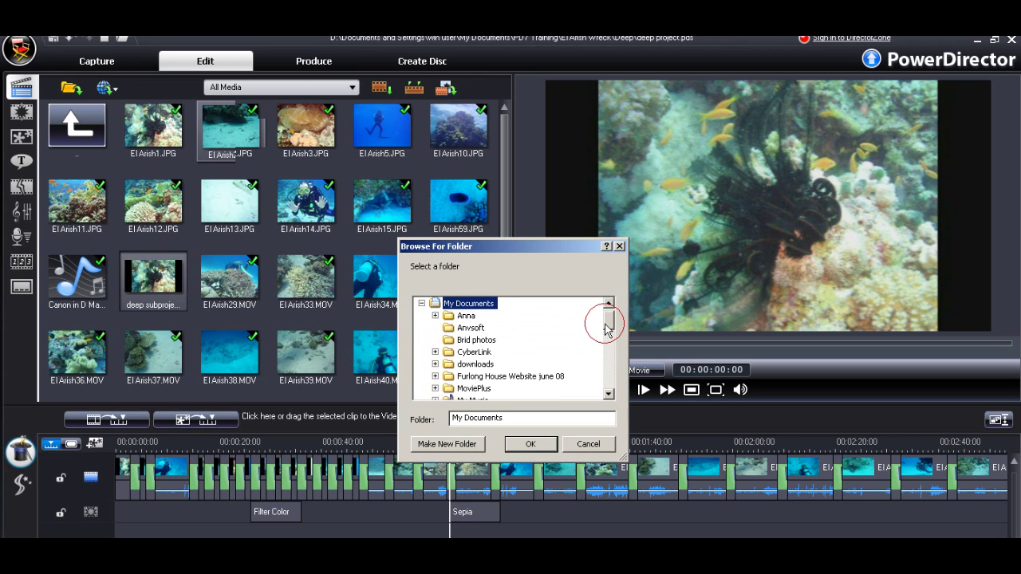
drag(605, 328, 610, 355)
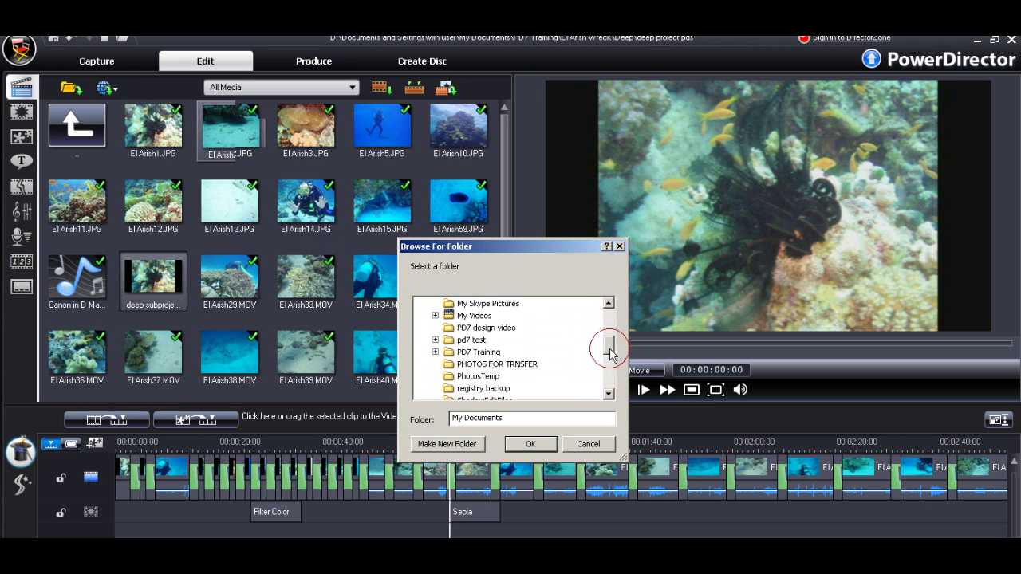
click(436, 352)
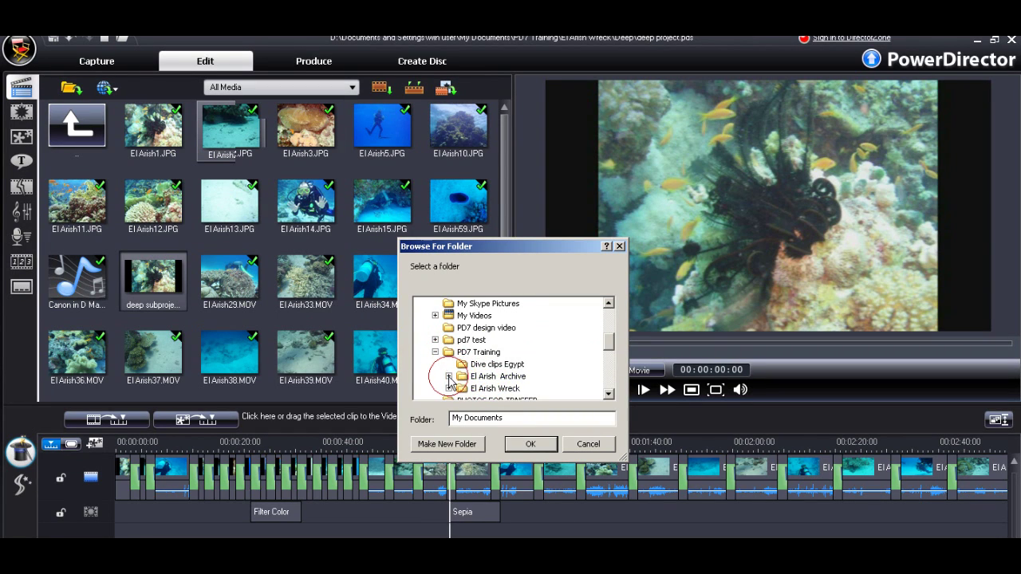
click(449, 377)
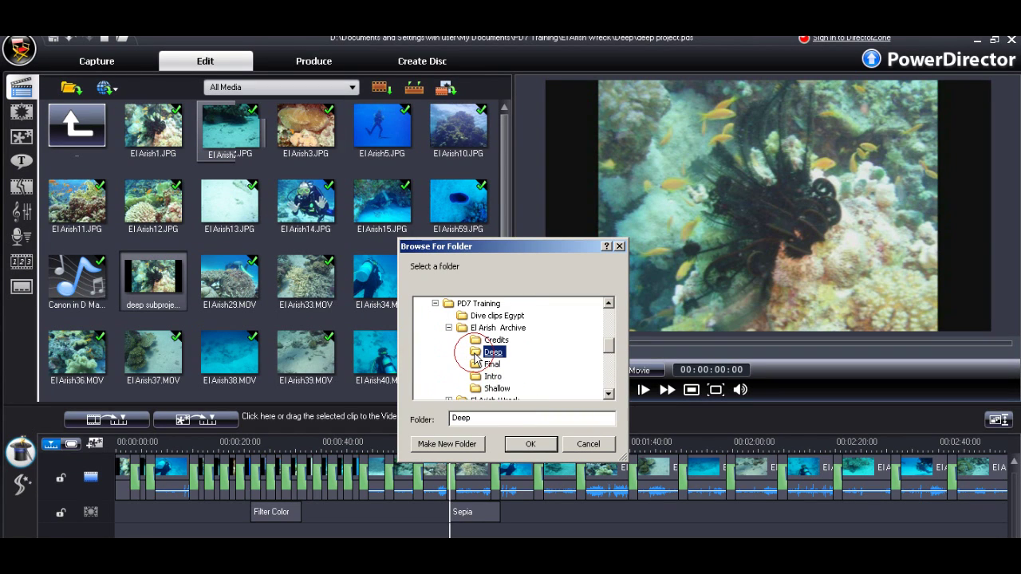
click(531, 446)
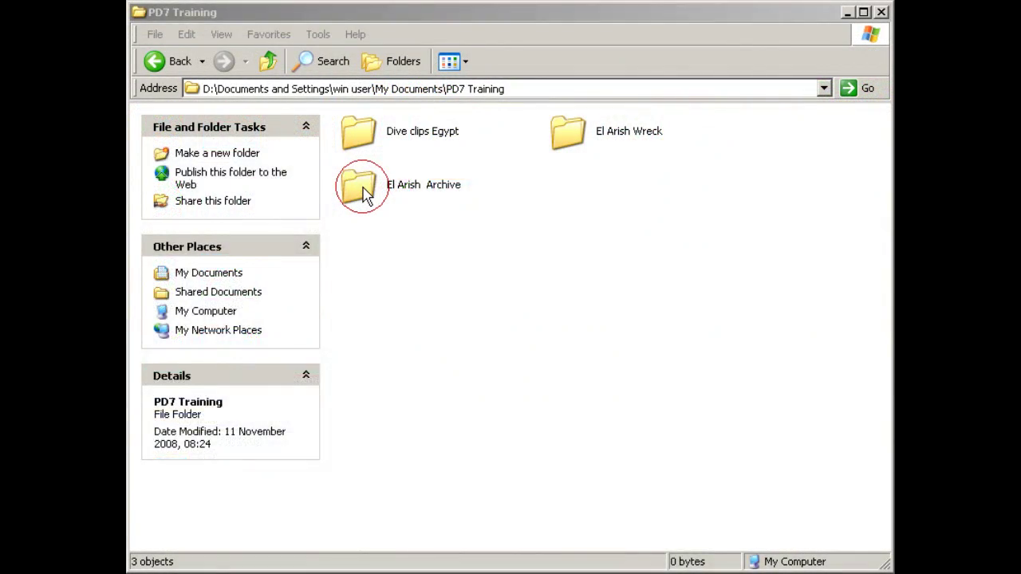
click(363, 194)
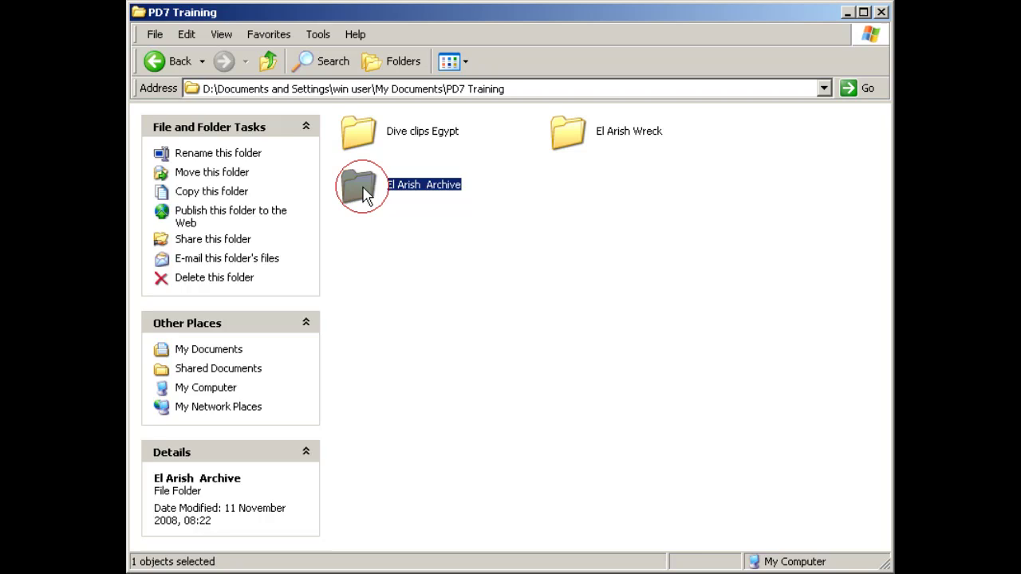
Step: Check the 44 packed files in El Arish Archive > Deep, then return to PD7 Training
double_click(362, 194)
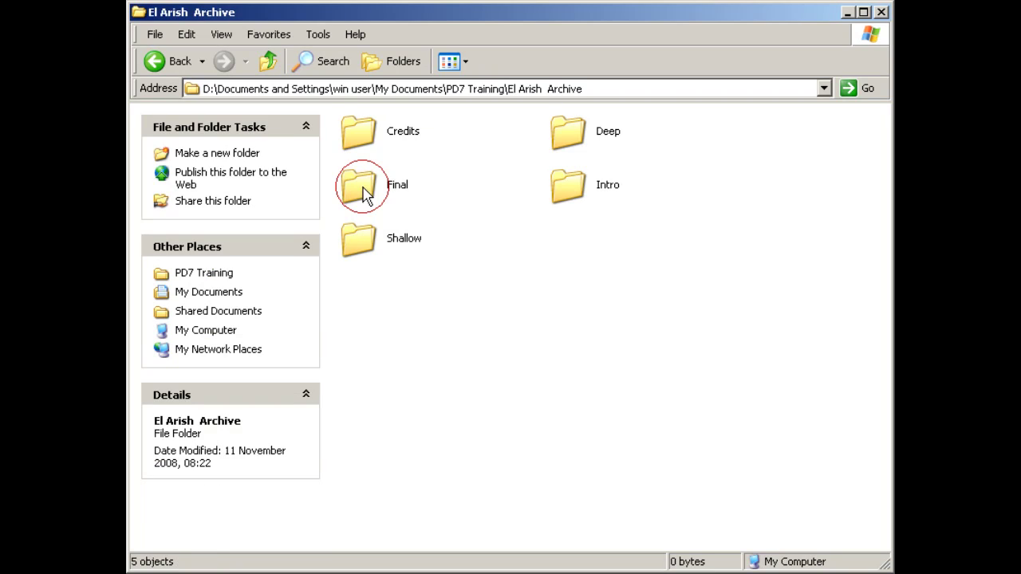
double_click(565, 137)
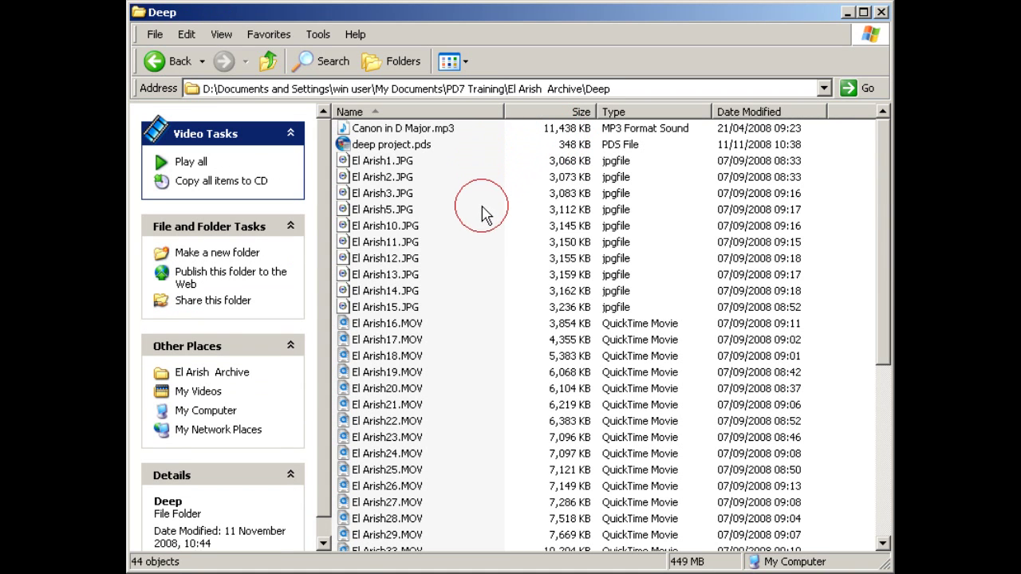
scroll(483, 215, down, 6)
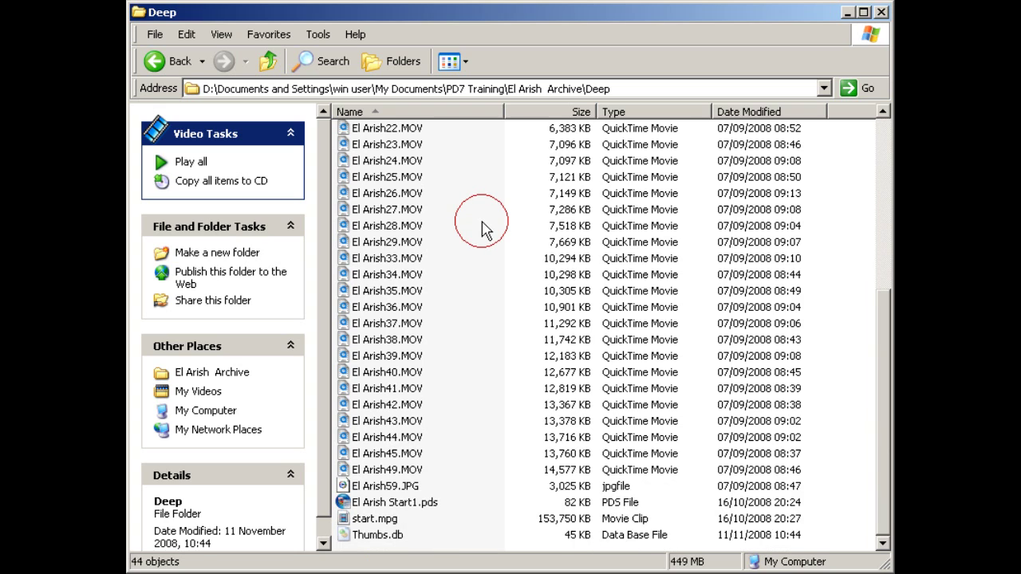
scroll(483, 227, up, 6)
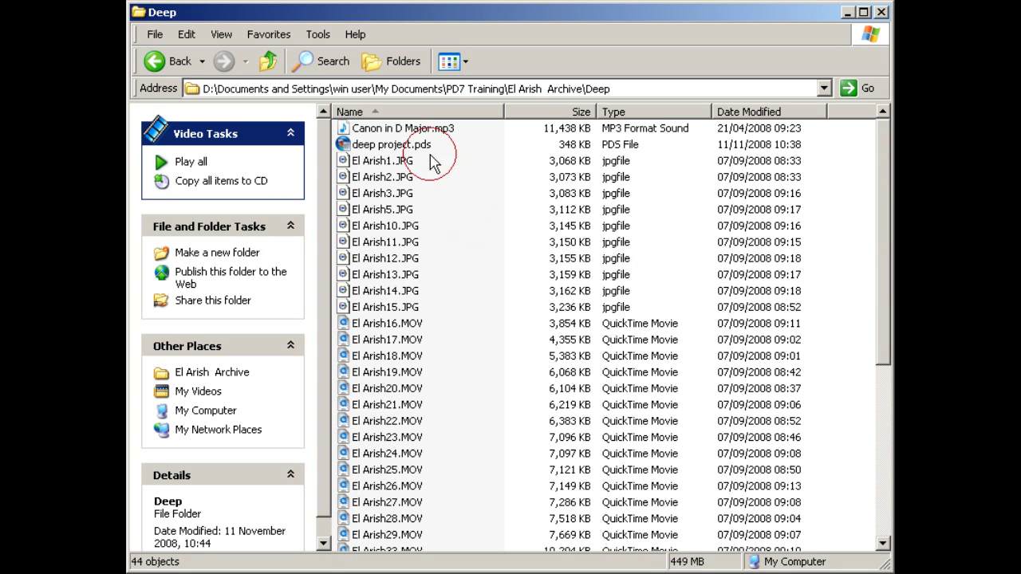
click(268, 60)
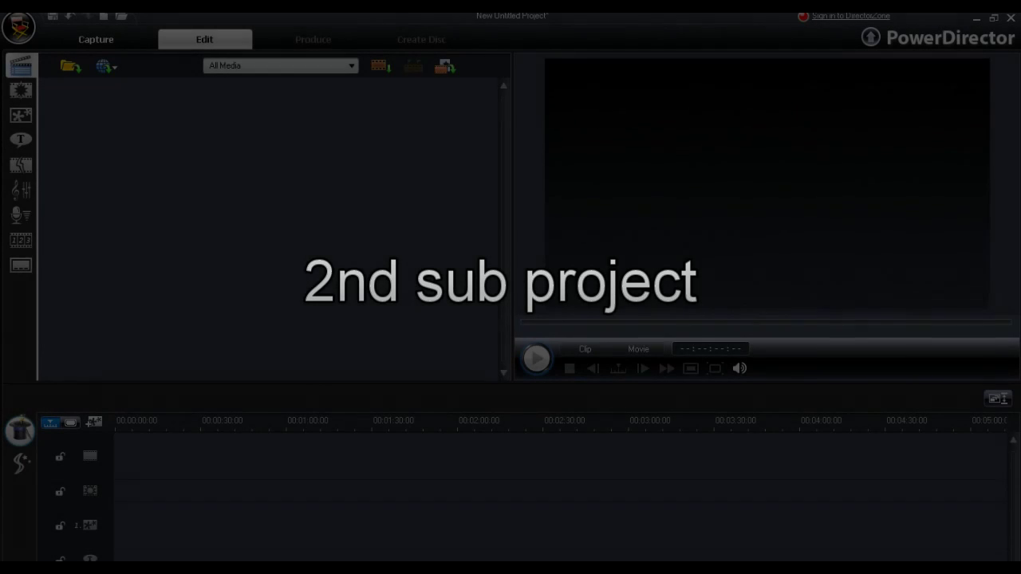
Step: Load the saved media library main library.pdl from PD7 Training > El Arish Wreck
click(444, 66)
click(464, 113)
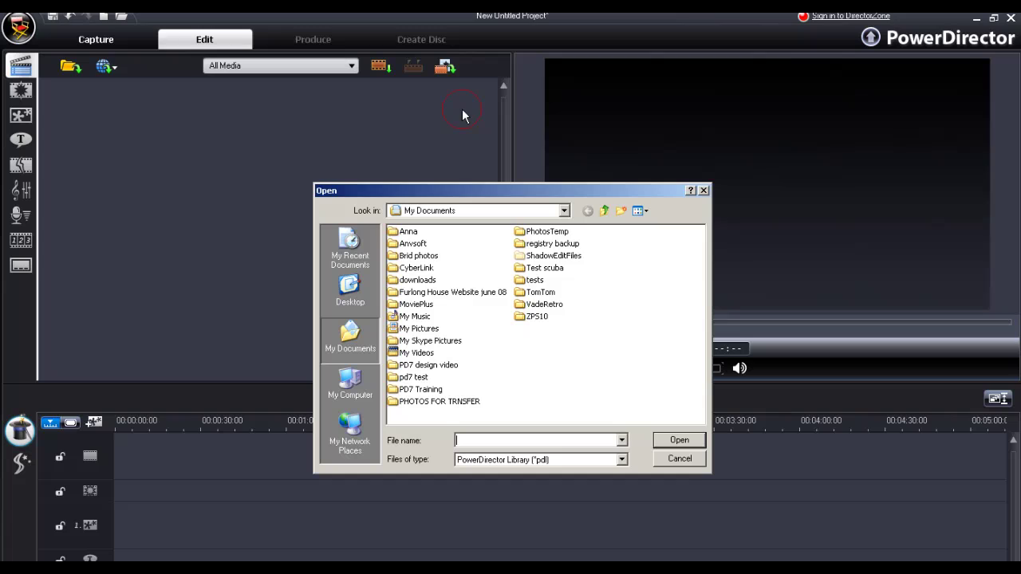
double_click(411, 391)
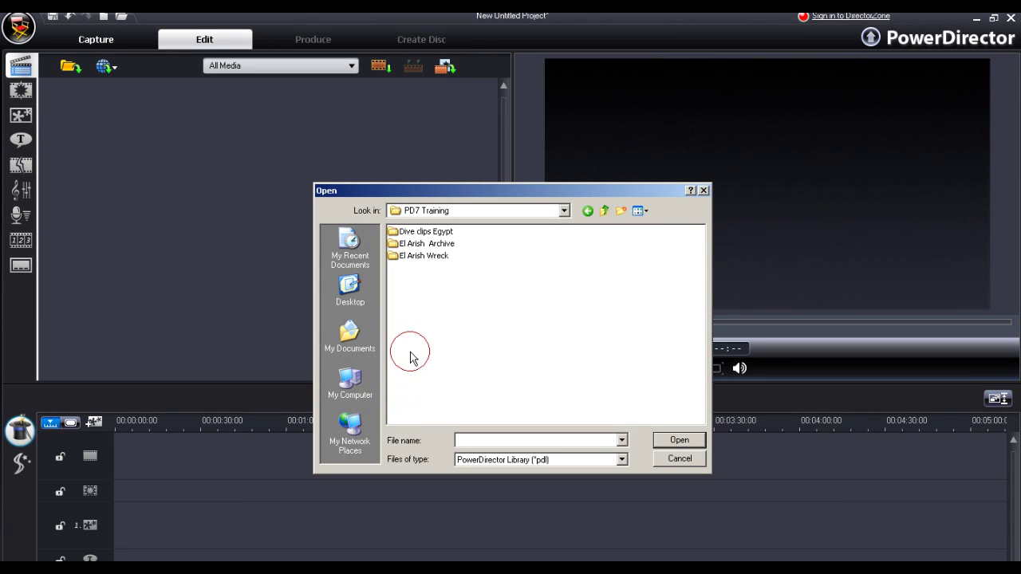
double_click(398, 256)
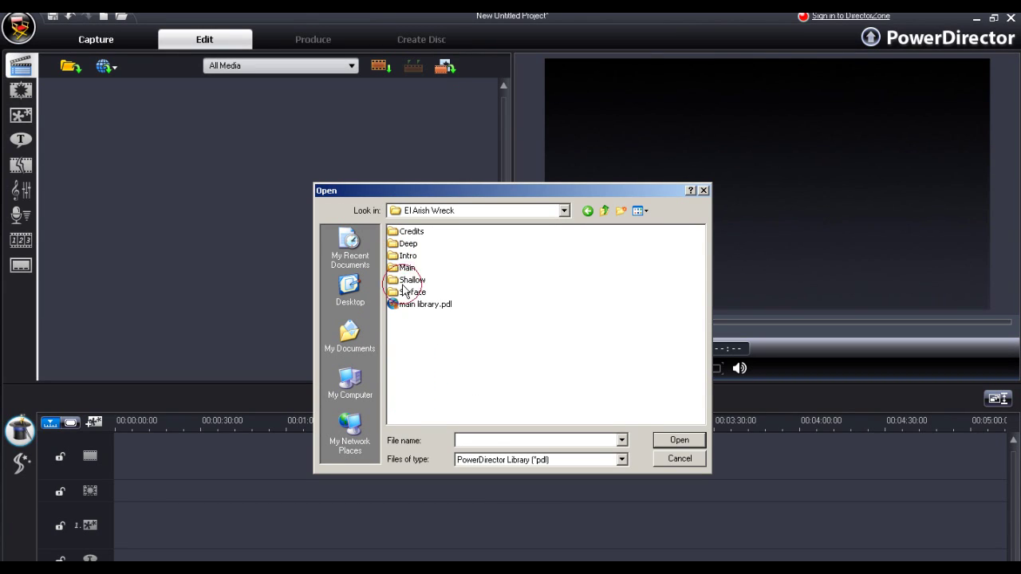
double_click(423, 303)
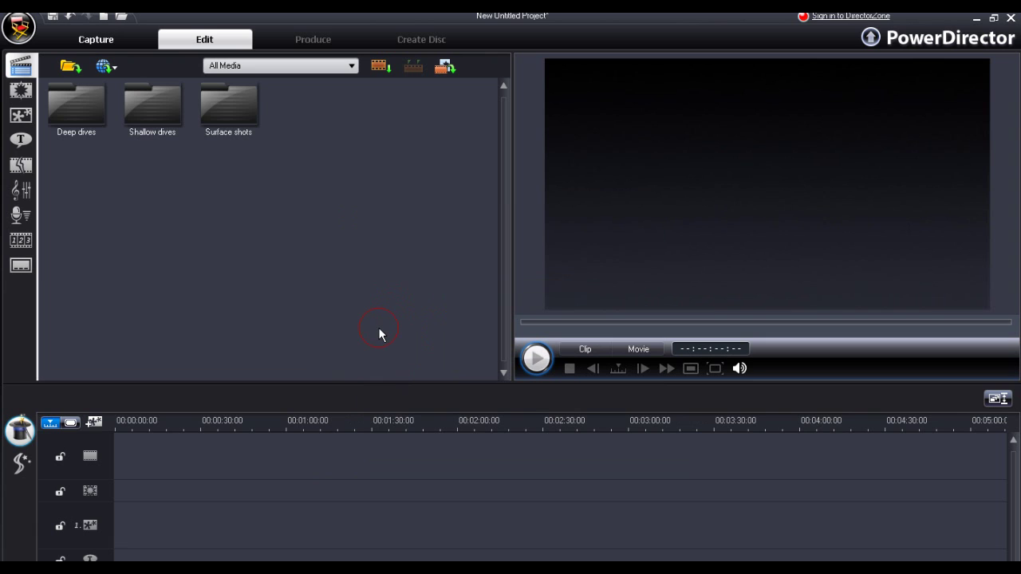
Step: Remove the Deep dives and Surface shots folders from the media library
click(82, 123)
right_click(85, 121)
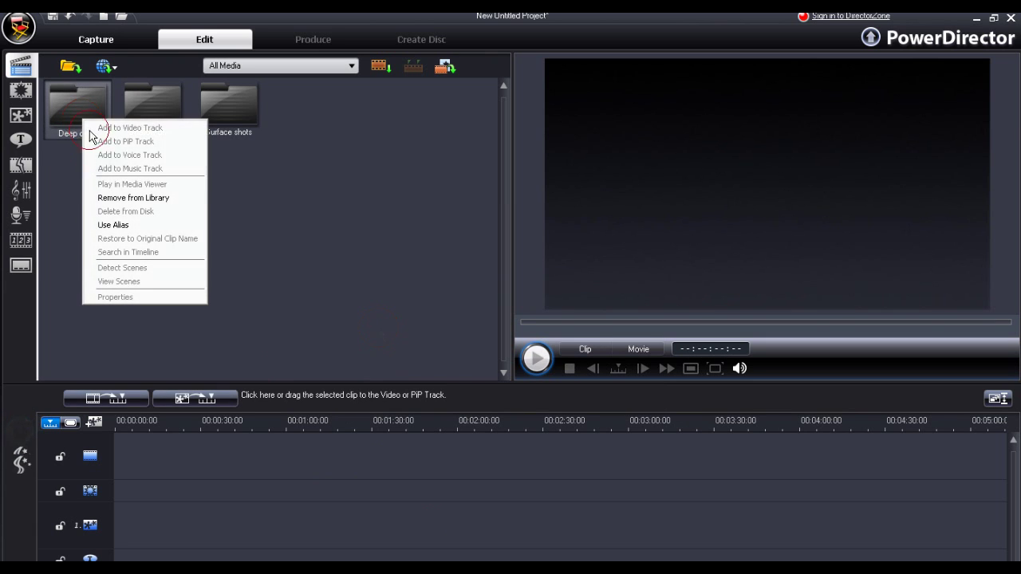
click(120, 199)
click(142, 126)
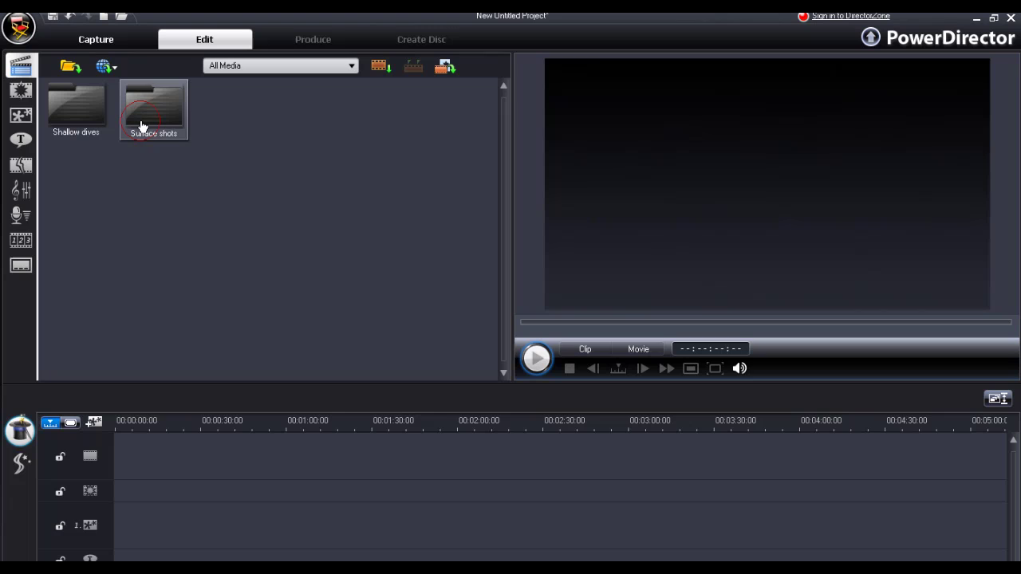
right_click(142, 125)
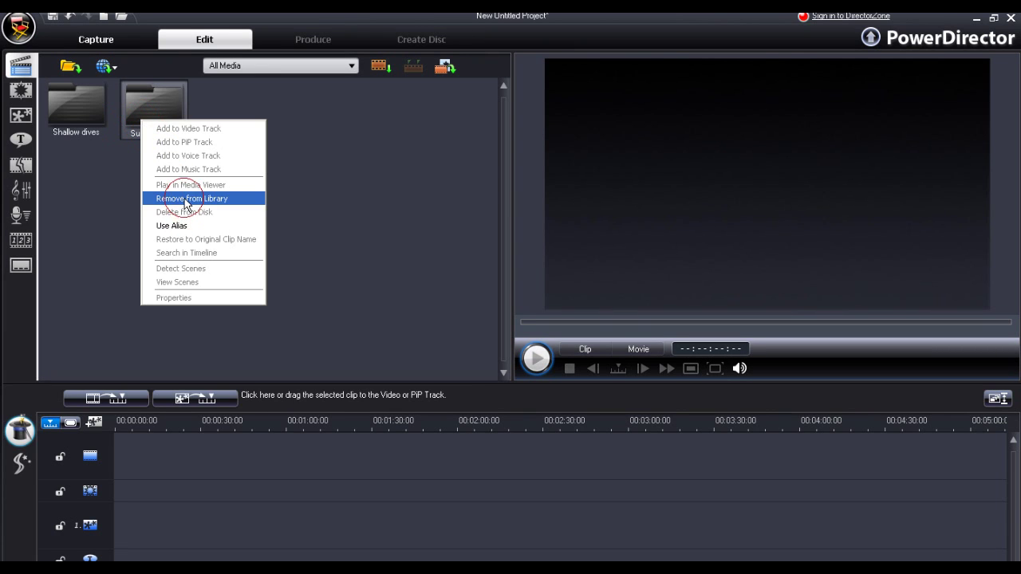
click(184, 199)
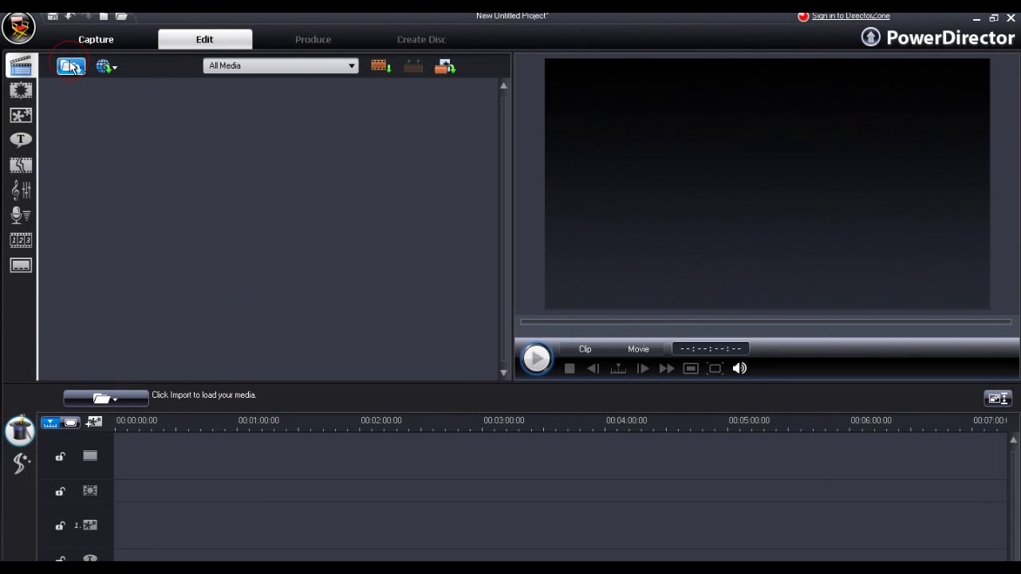
Step: Import exit.mpg from El Arish Wreck > Credits into the media library
click(70, 67)
click(84, 86)
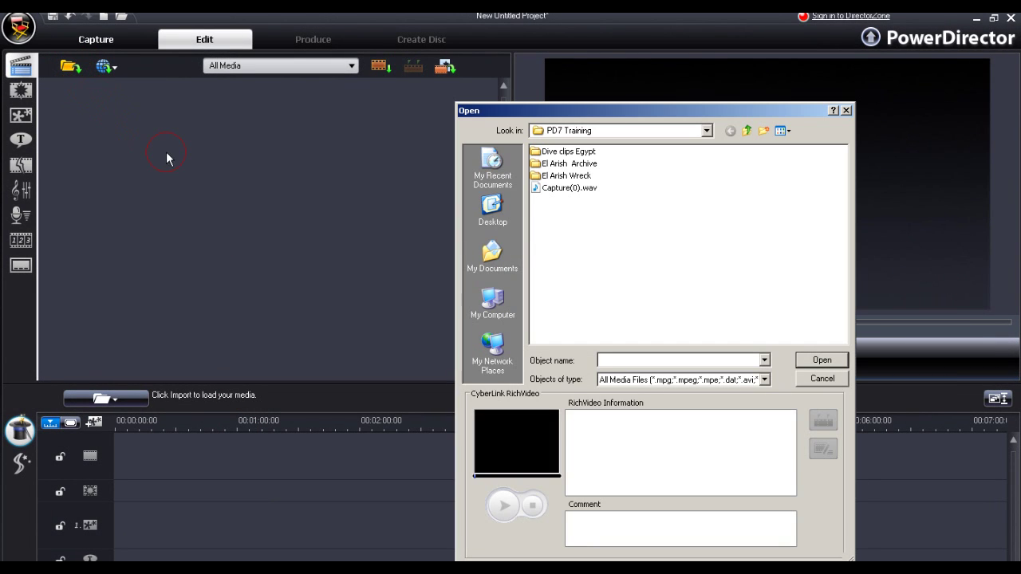
double_click(550, 177)
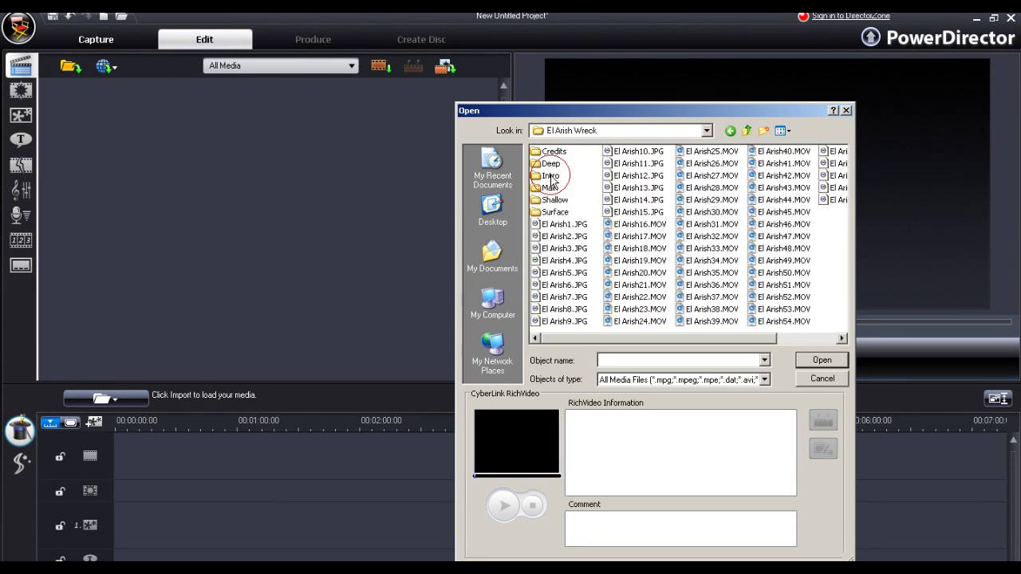
double_click(549, 156)
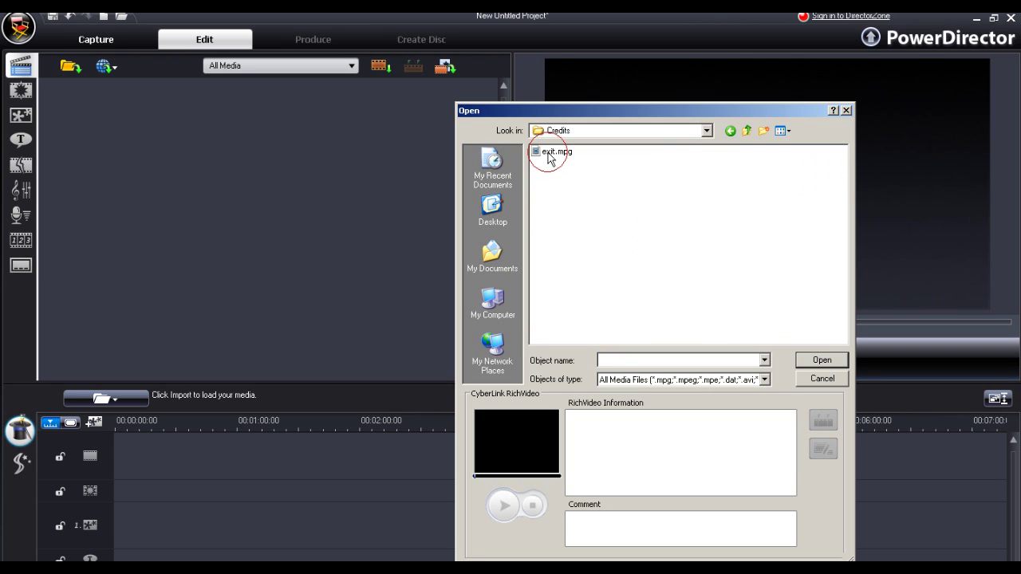
click(820, 363)
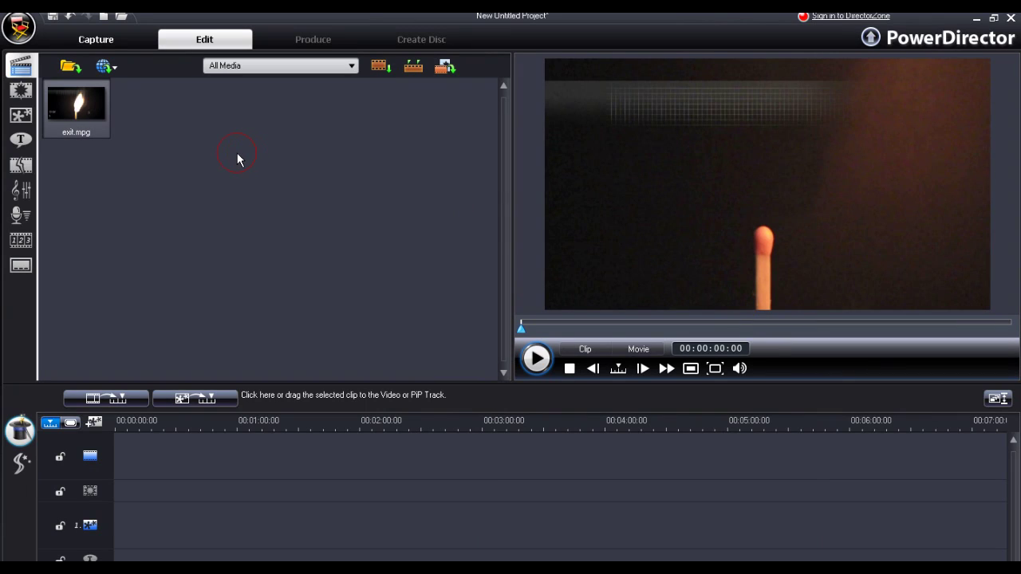
Step: Import deep subproject.mpg from El Arish Wreck > Deep into the media library
click(71, 65)
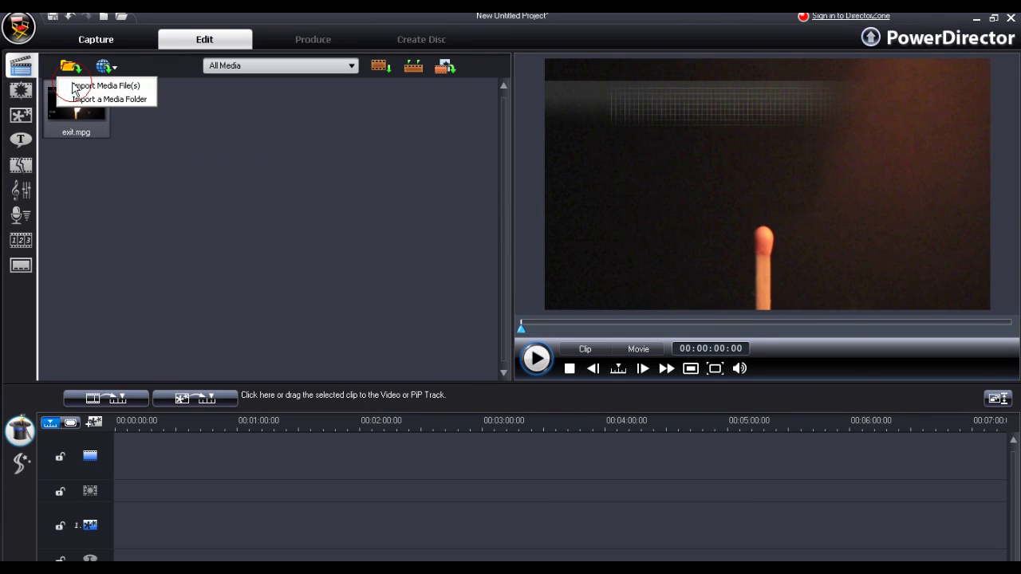
click(75, 86)
click(748, 132)
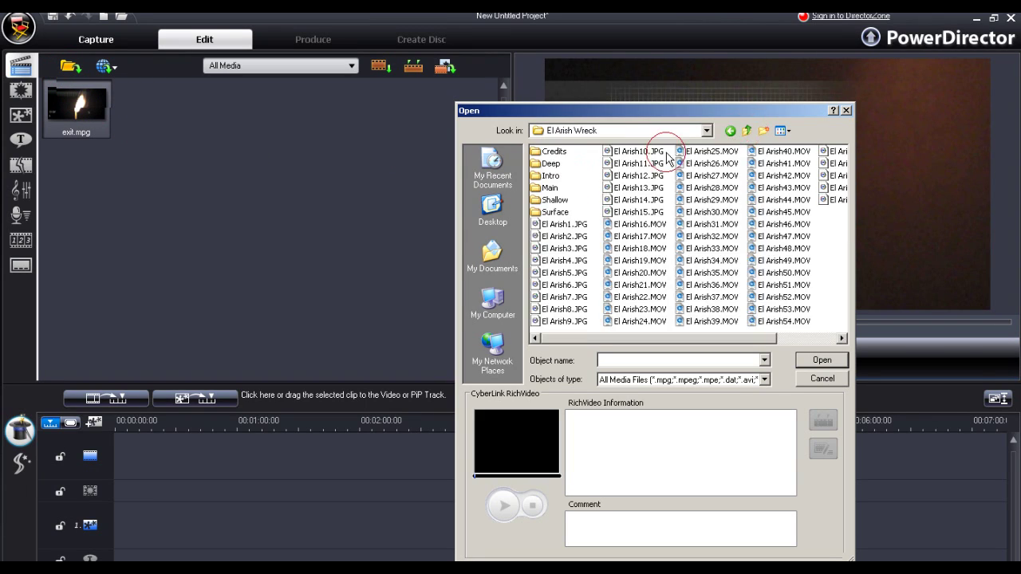
double_click(535, 165)
click(537, 154)
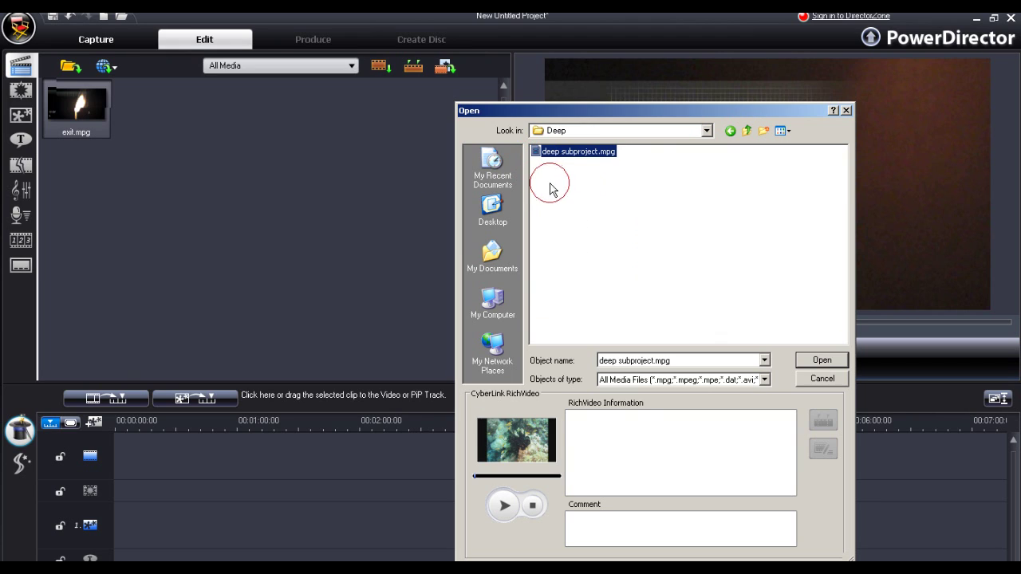
click(821, 360)
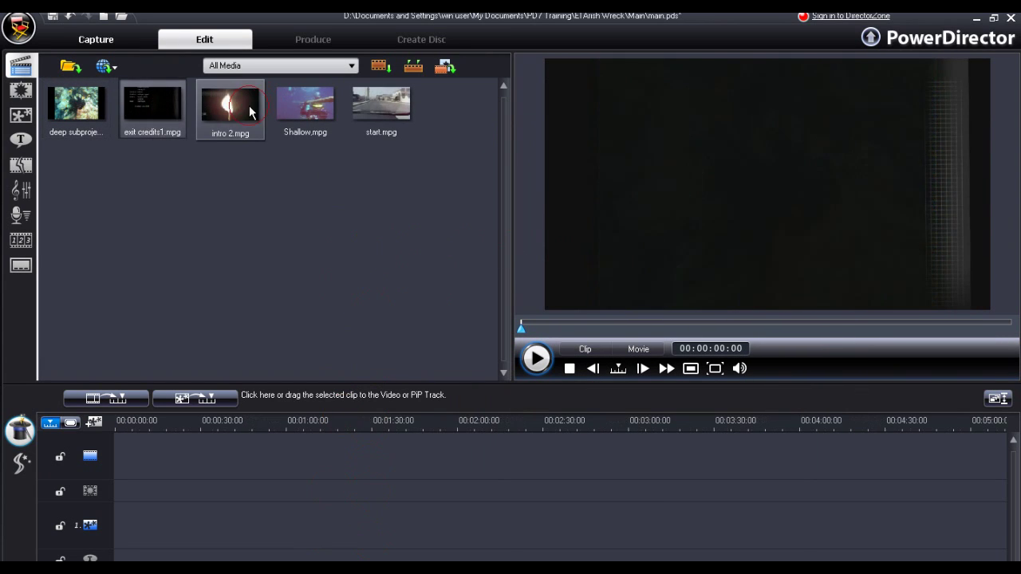
Step: Lay intro 2.mpg, deep subproject.mpg, Shallow.mpg and exit credits1.mpg in order on the video track
drag(250, 112, 170, 449)
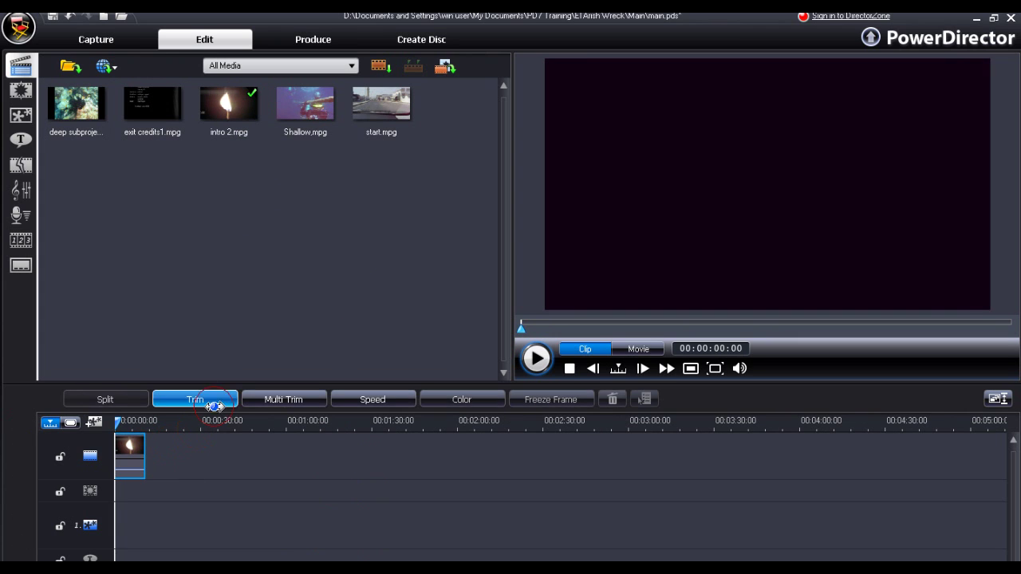
drag(79, 126, 181, 447)
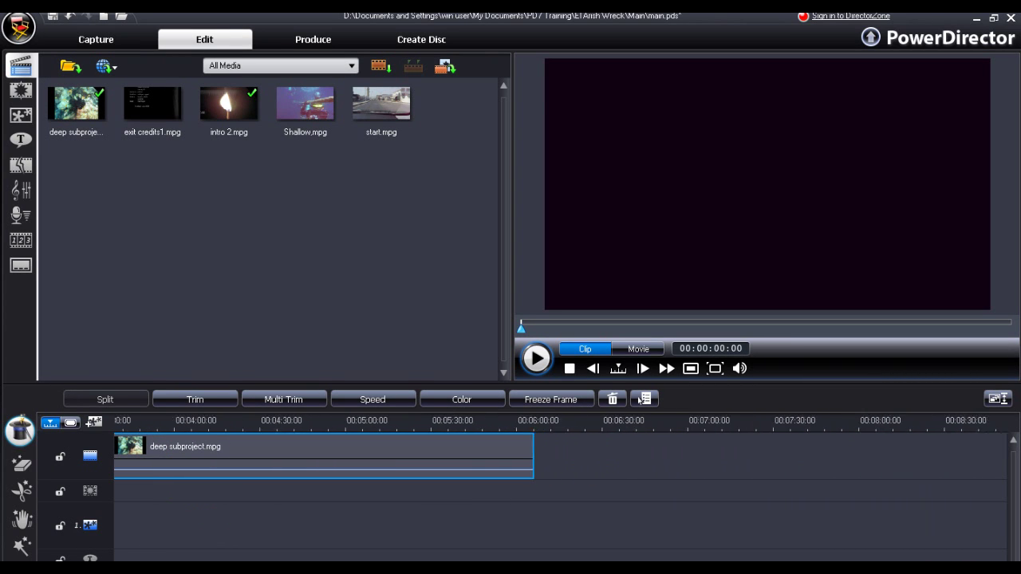
drag(329, 148, 483, 439)
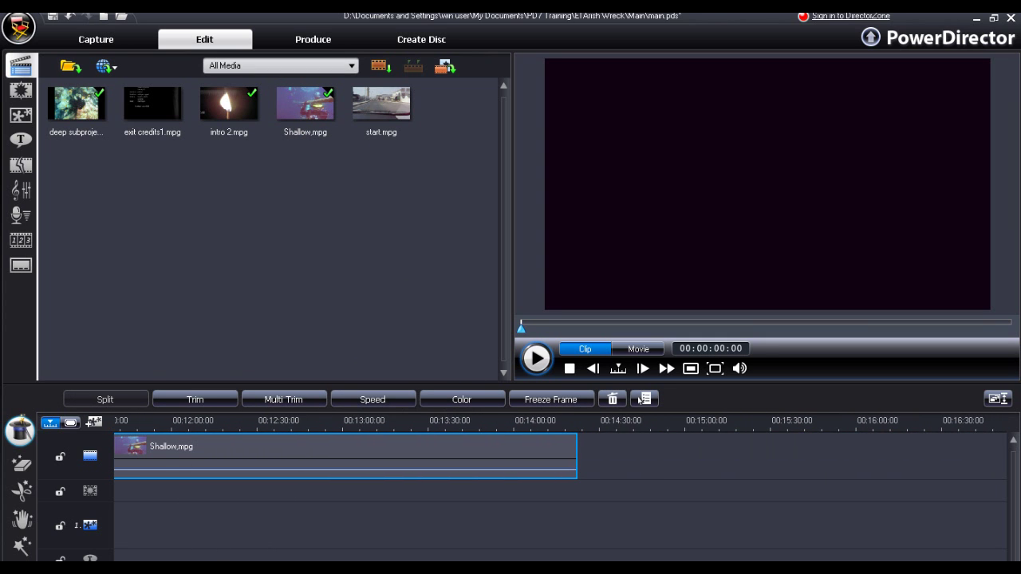
drag(166, 104, 643, 448)
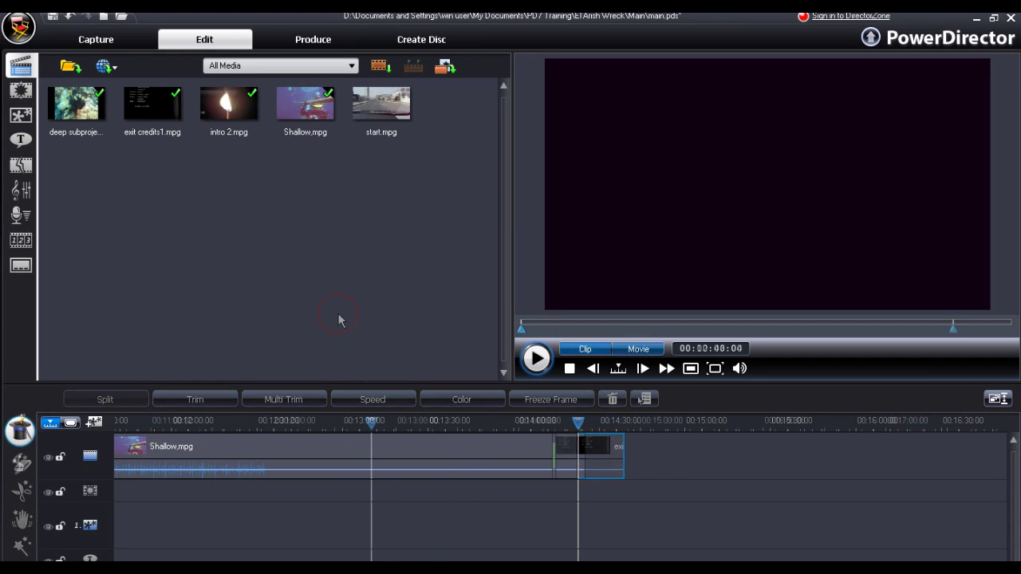
Step: Save the project as main.pds
click(20, 36)
click(34, 44)
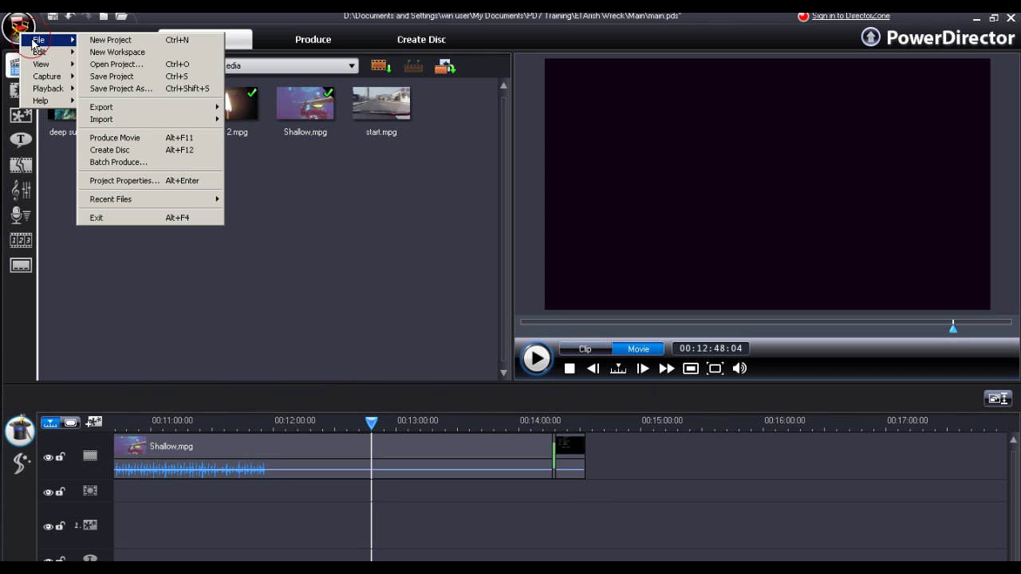
click(109, 89)
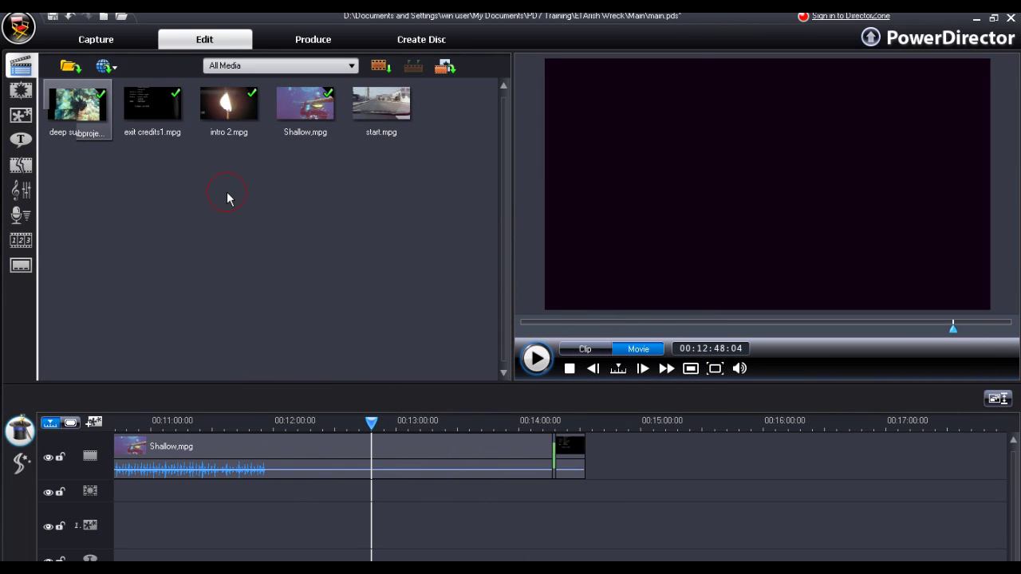
Step: Pack the project materials into a folder and move to the Produce stage
click(18, 29)
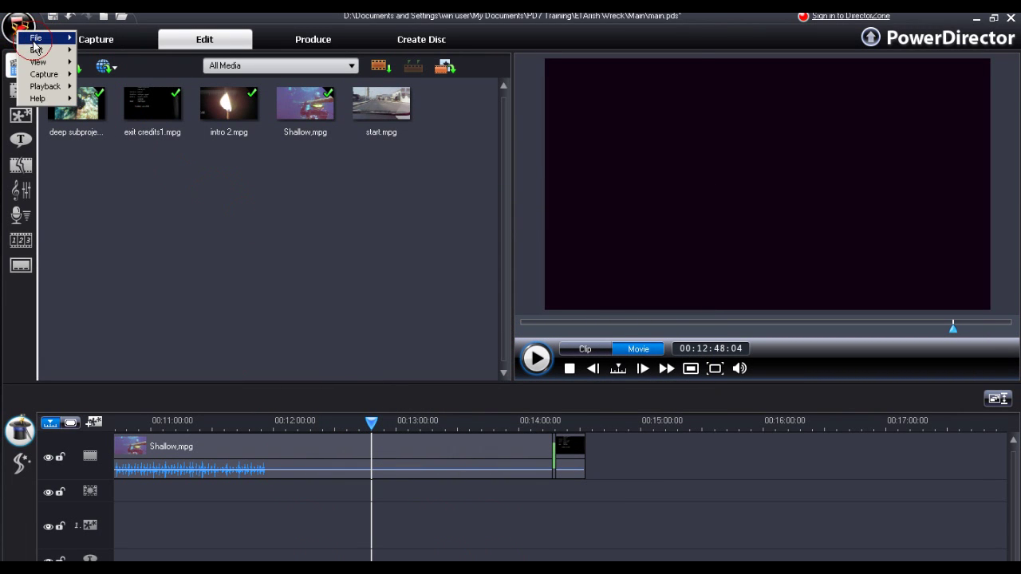
mouse_move(34, 40)
mouse_move(112, 108)
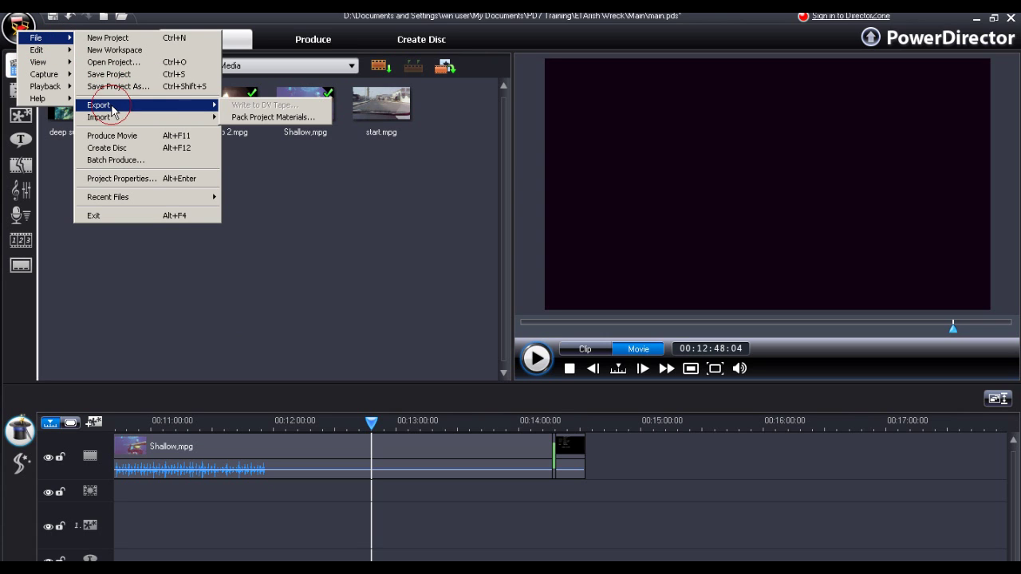
click(243, 119)
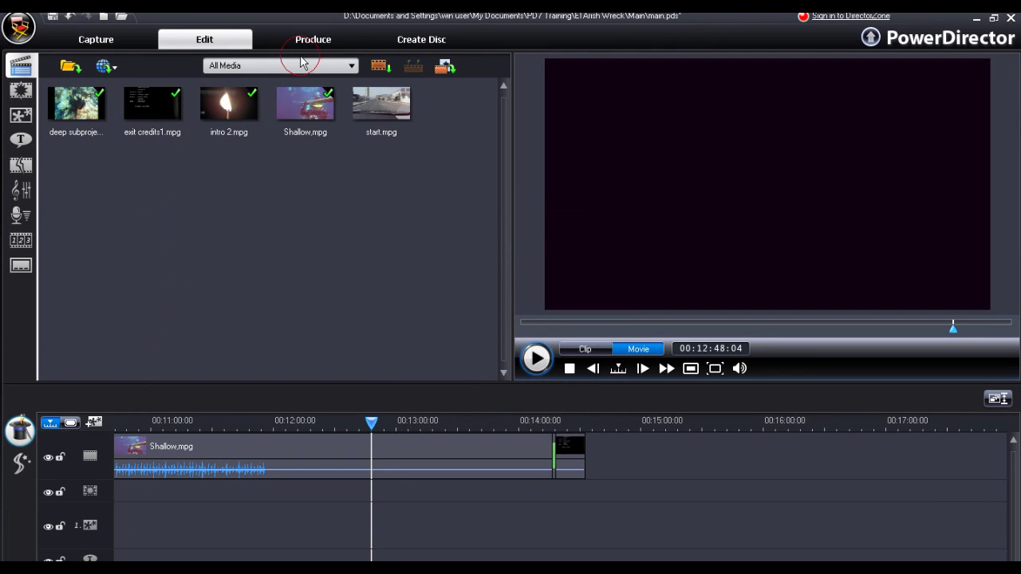
click(314, 42)
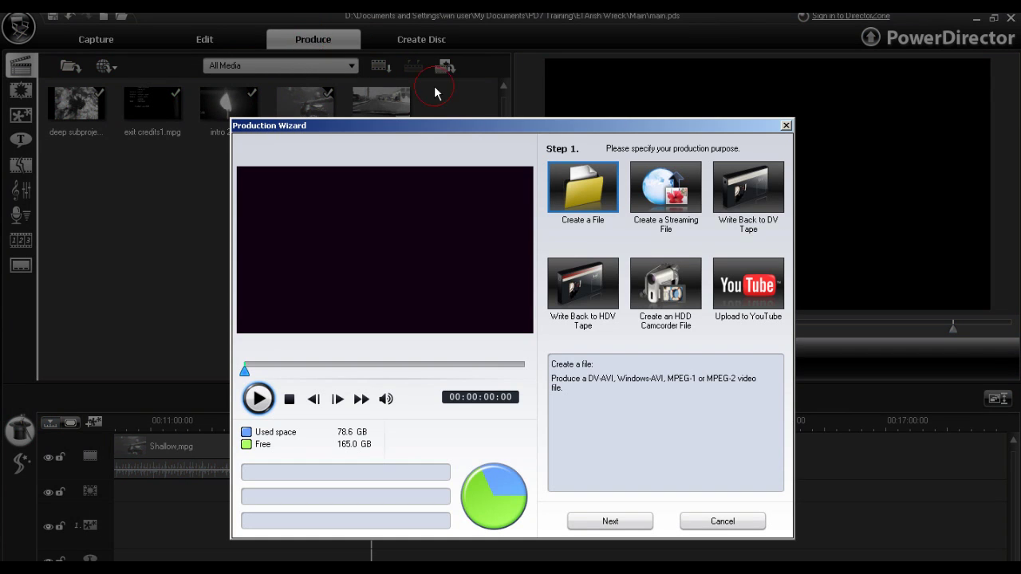
Step: Choose Create a File to produce the movie as a video file
click(576, 212)
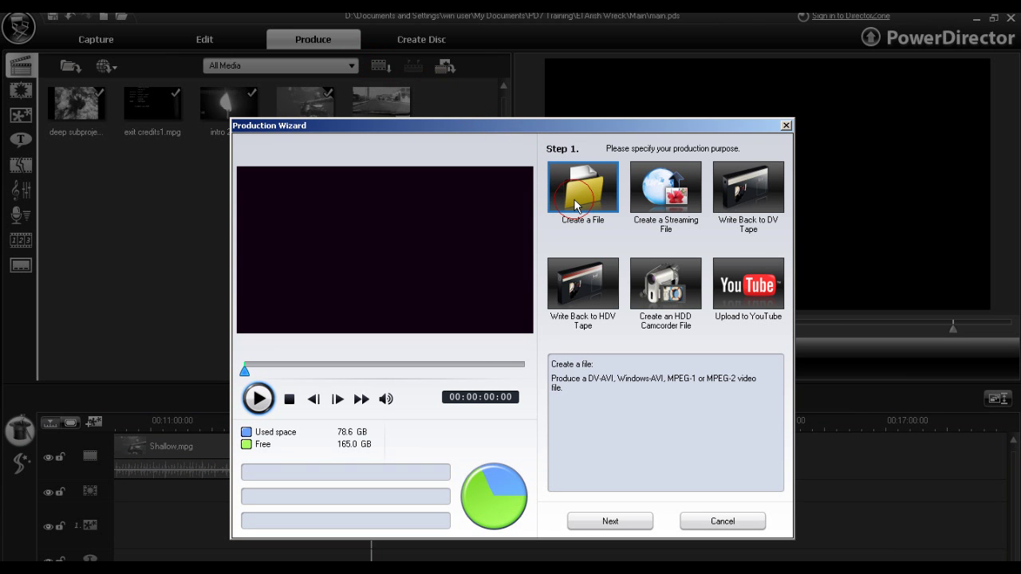